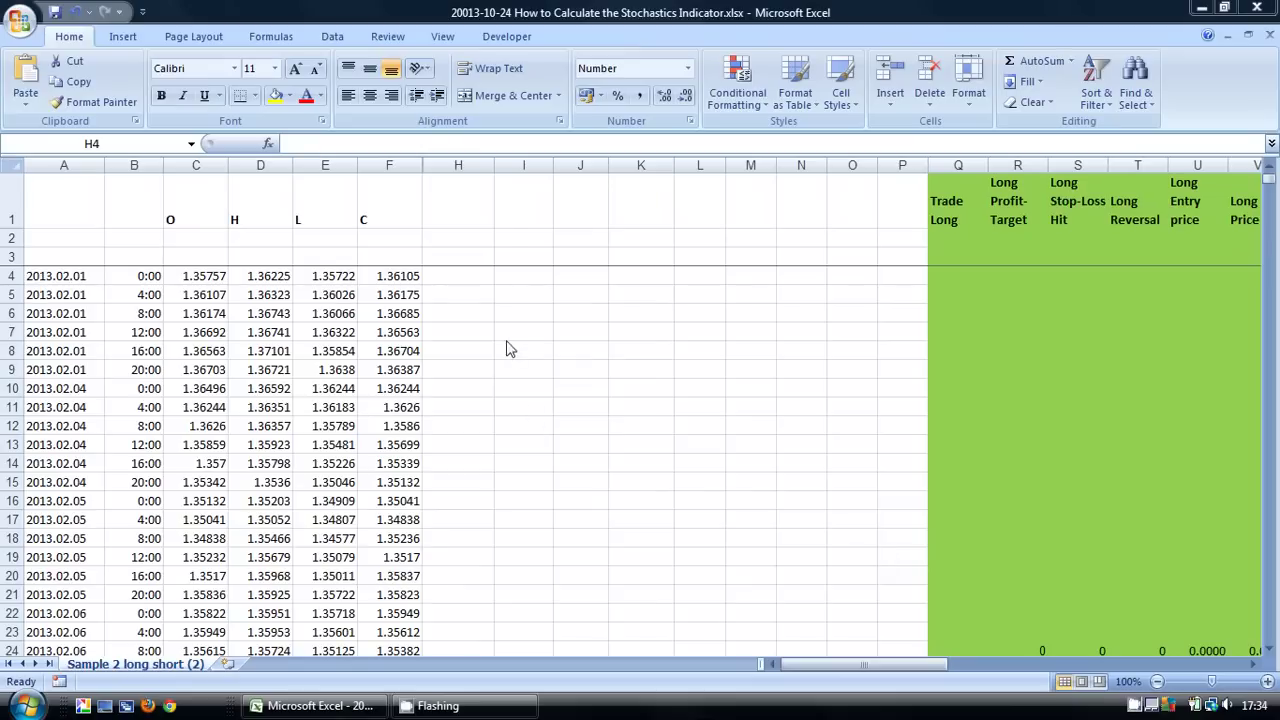
Enter =F17-MIN(E4:E17) in H17 so it shows 0.0003
drag(466, 281, 458, 519)
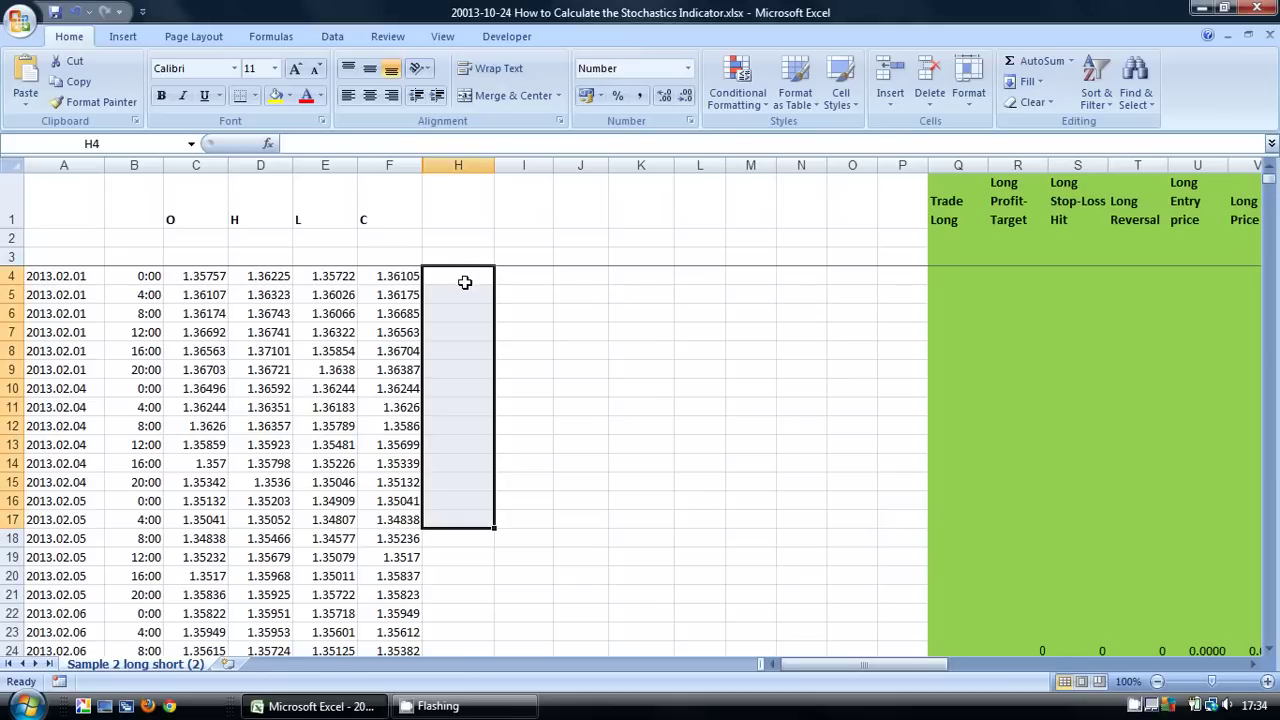
drag(457, 275, 437, 521)
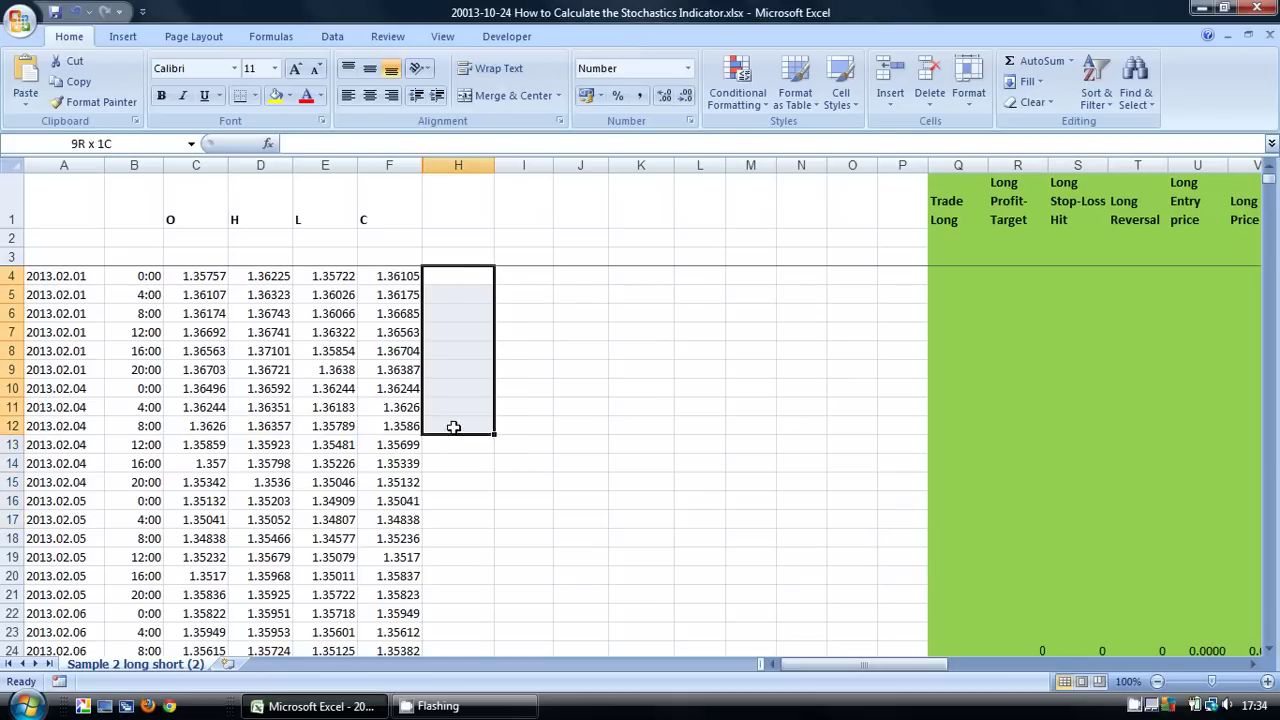
click(437, 521)
text(=)
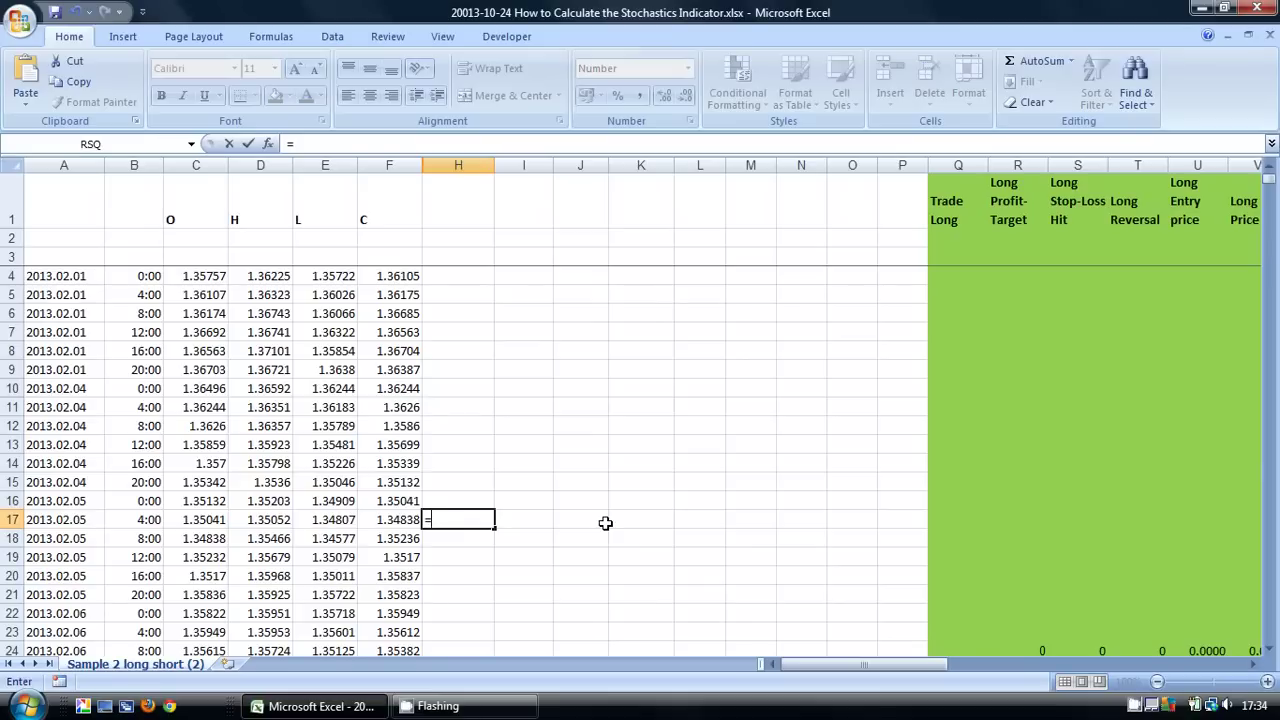
click(390, 520)
text(-)
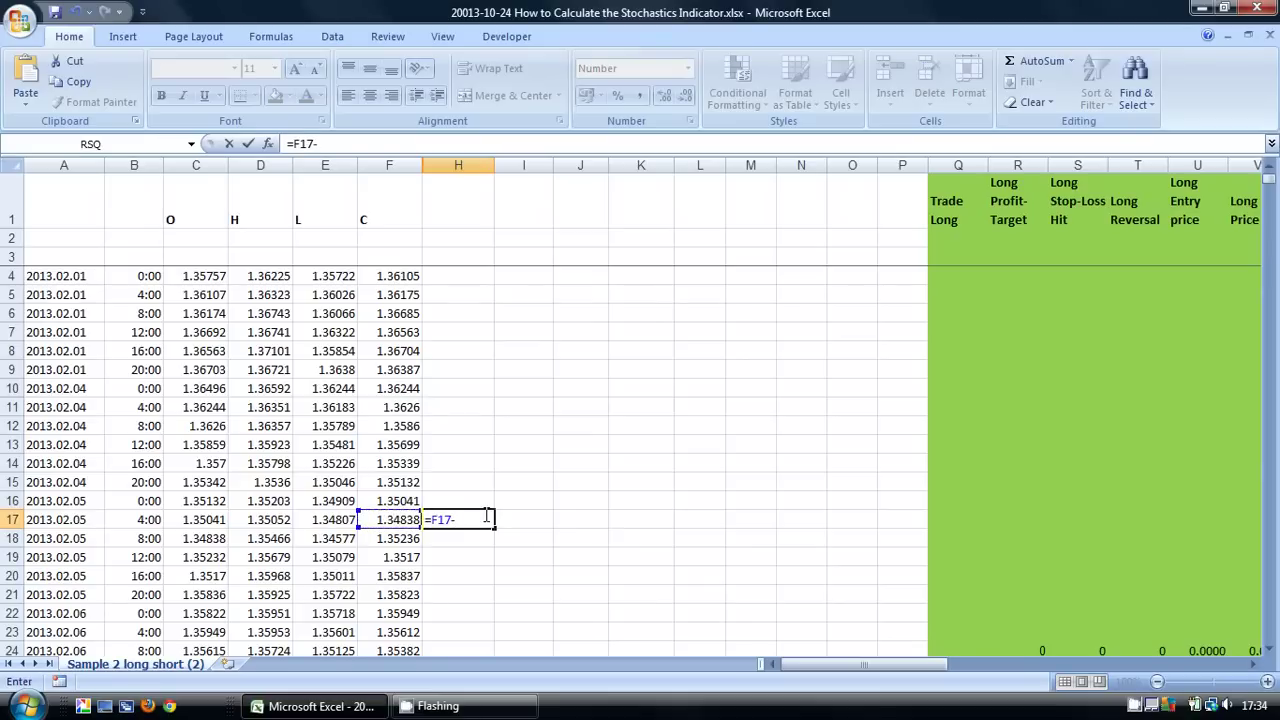
text(min()
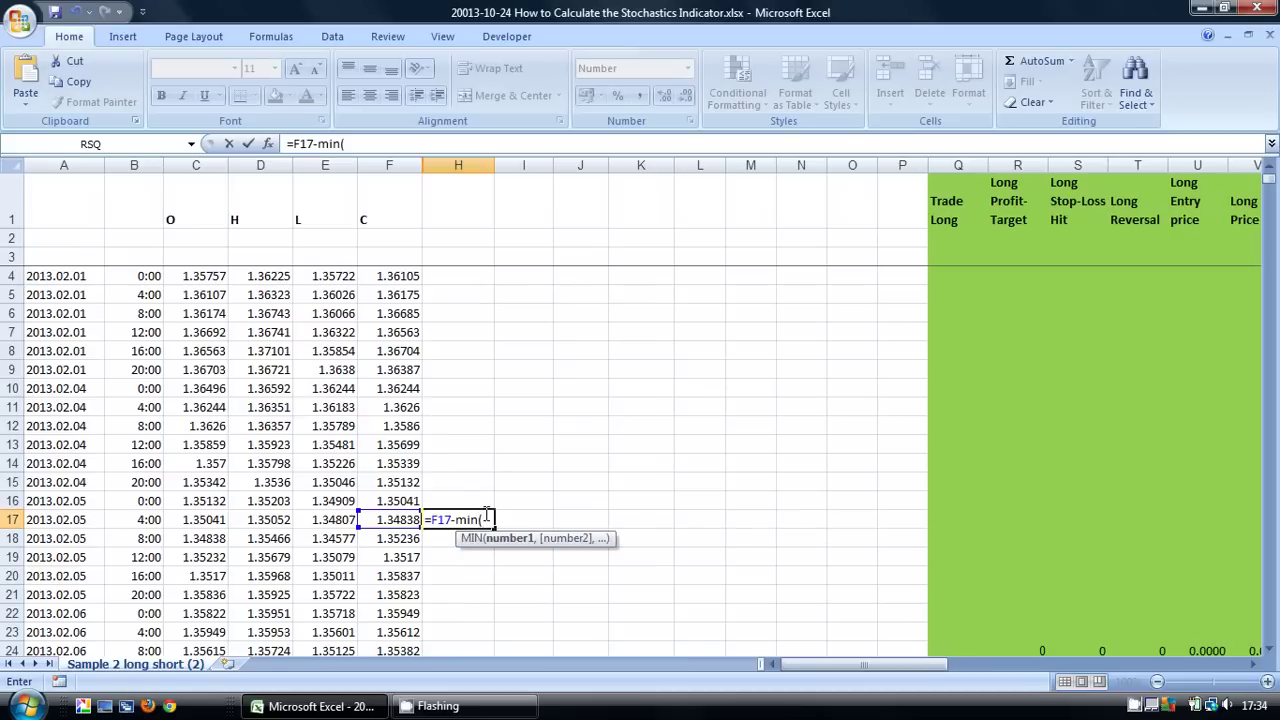
drag(325, 520, 325, 276)
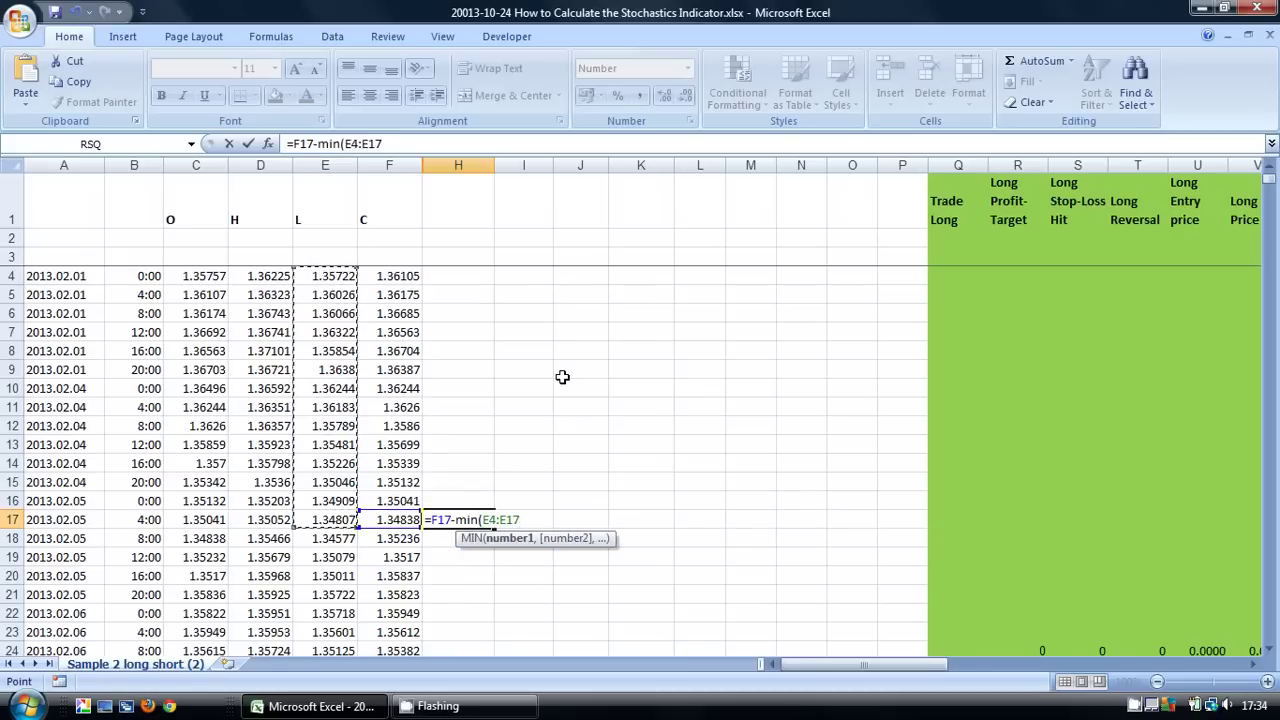
text())
key(Return)
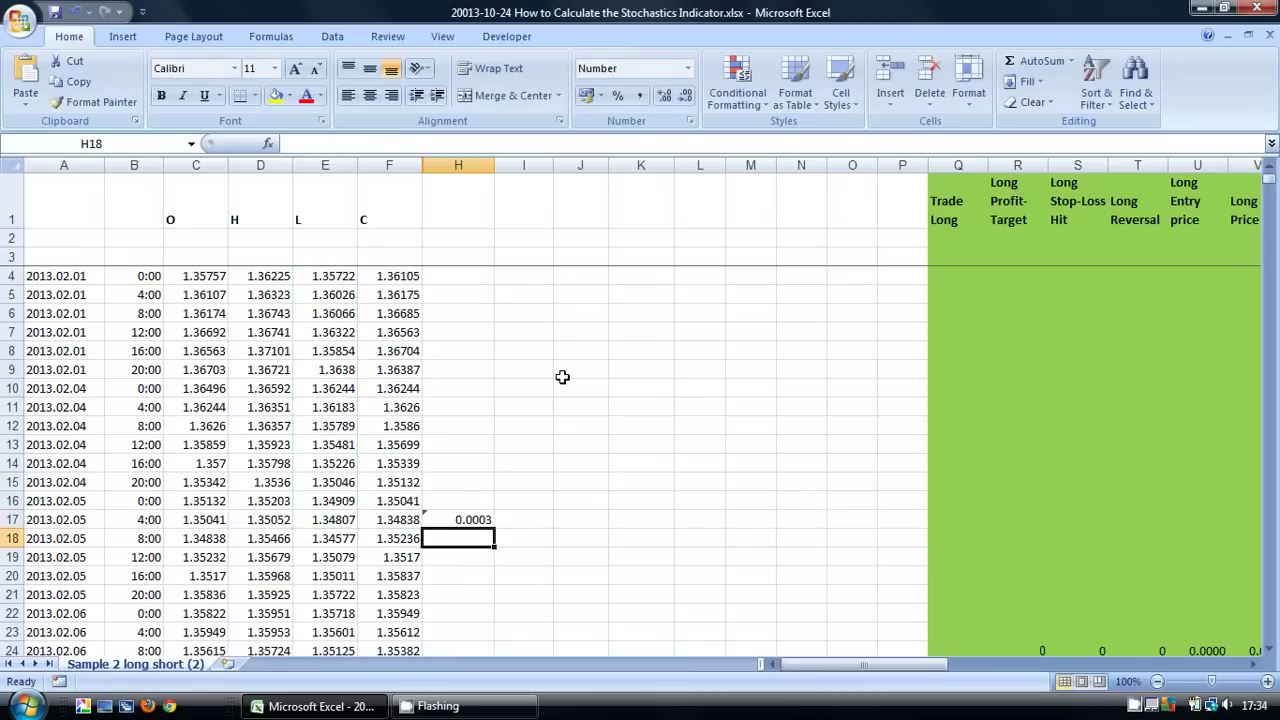
Enter =MAX(D4:D17)-MIN(E4:E17) in I17 so it shows 0.0229
click(522, 522)
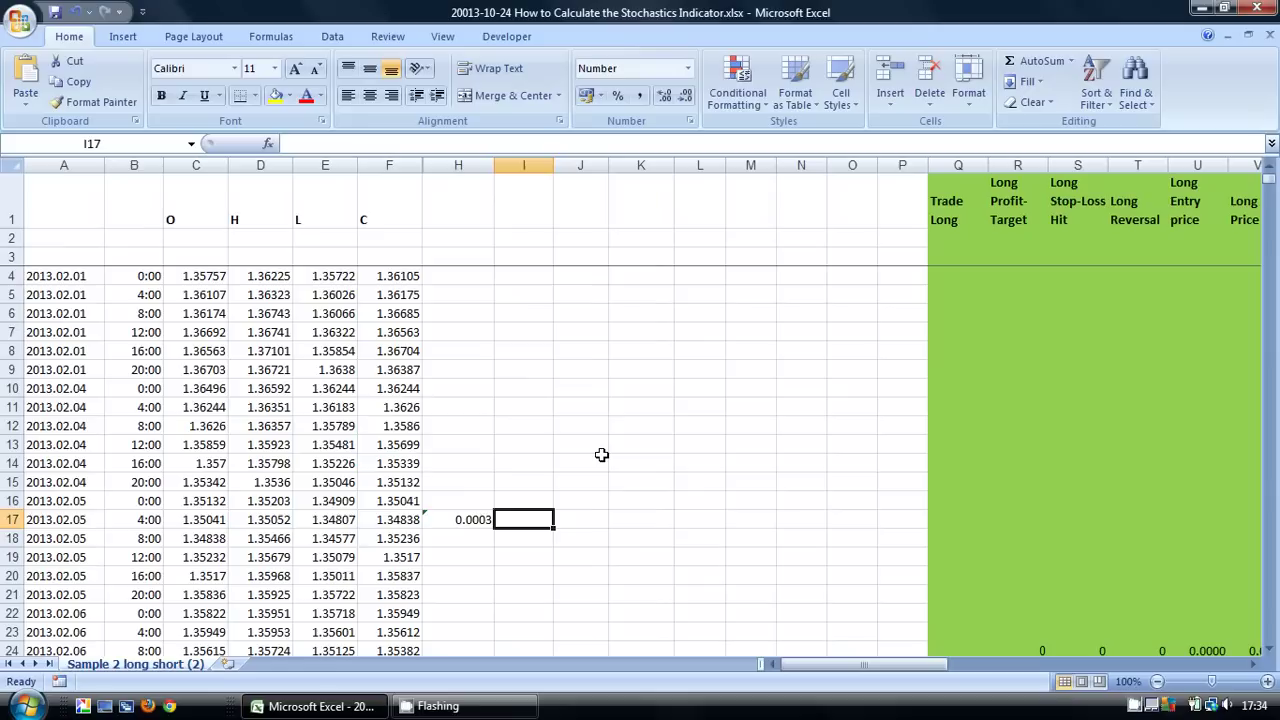
text(=)
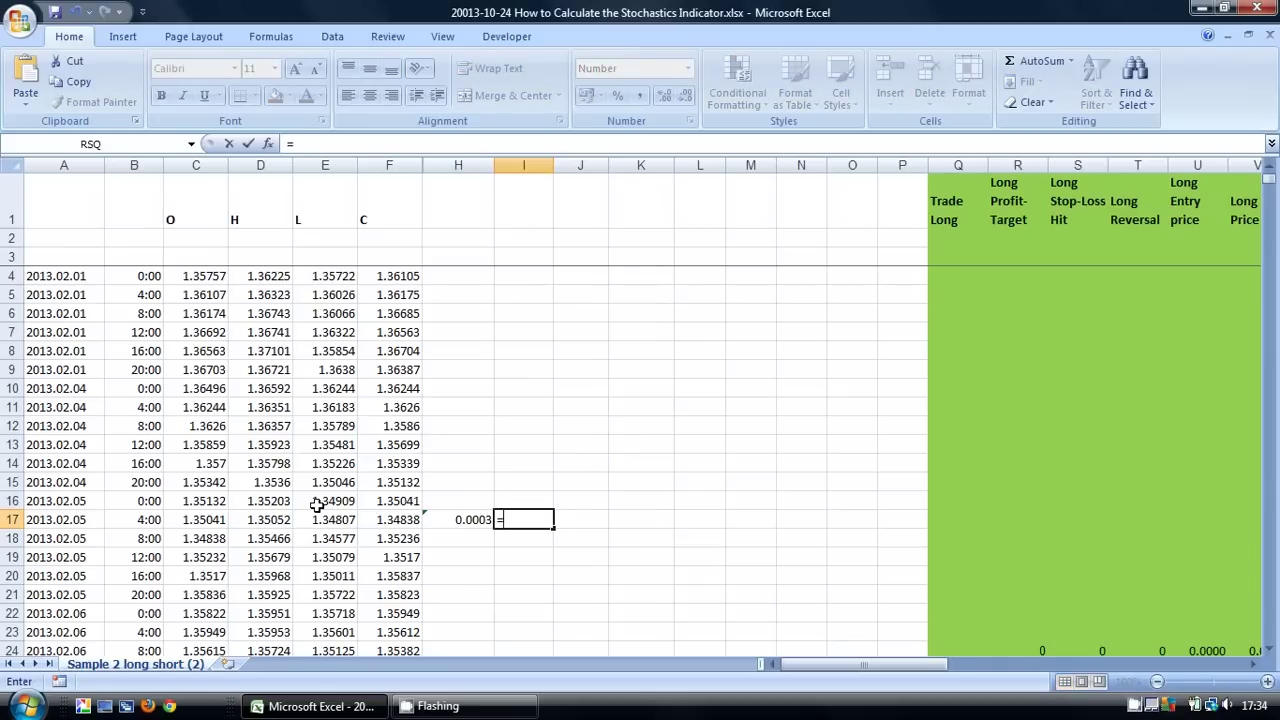
text(max()
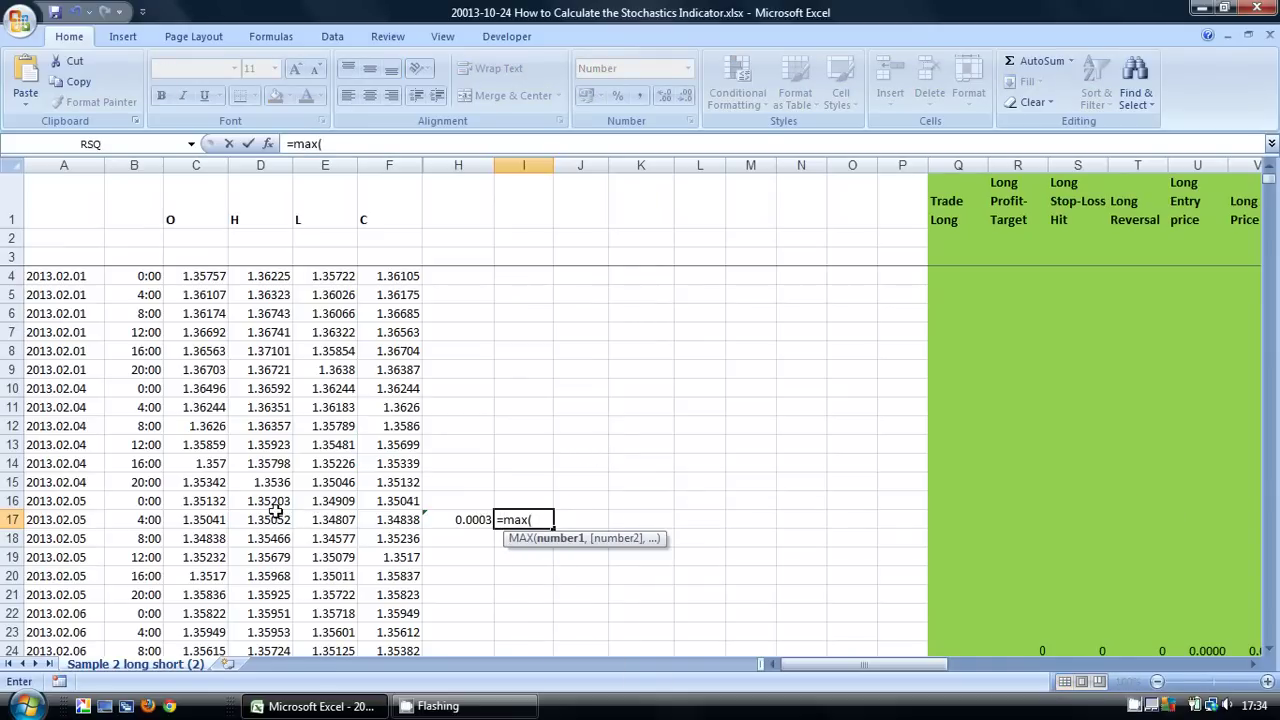
drag(268, 519, 262, 278)
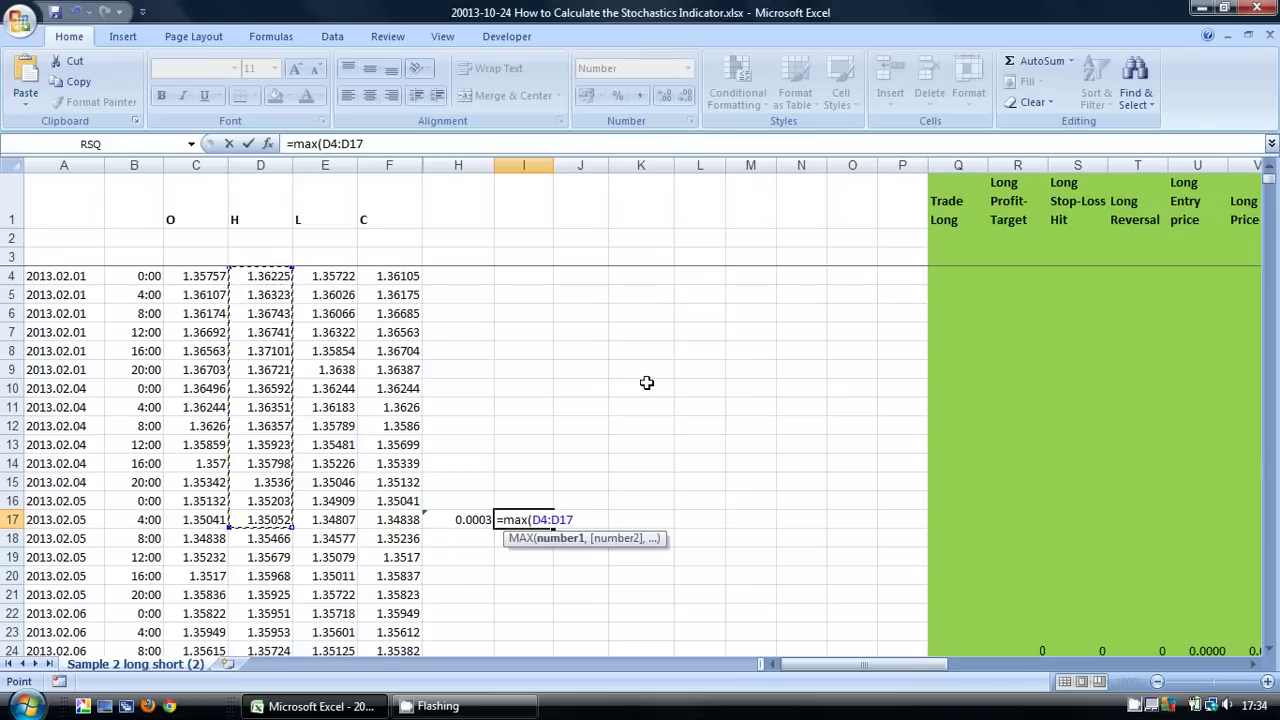
text()-)
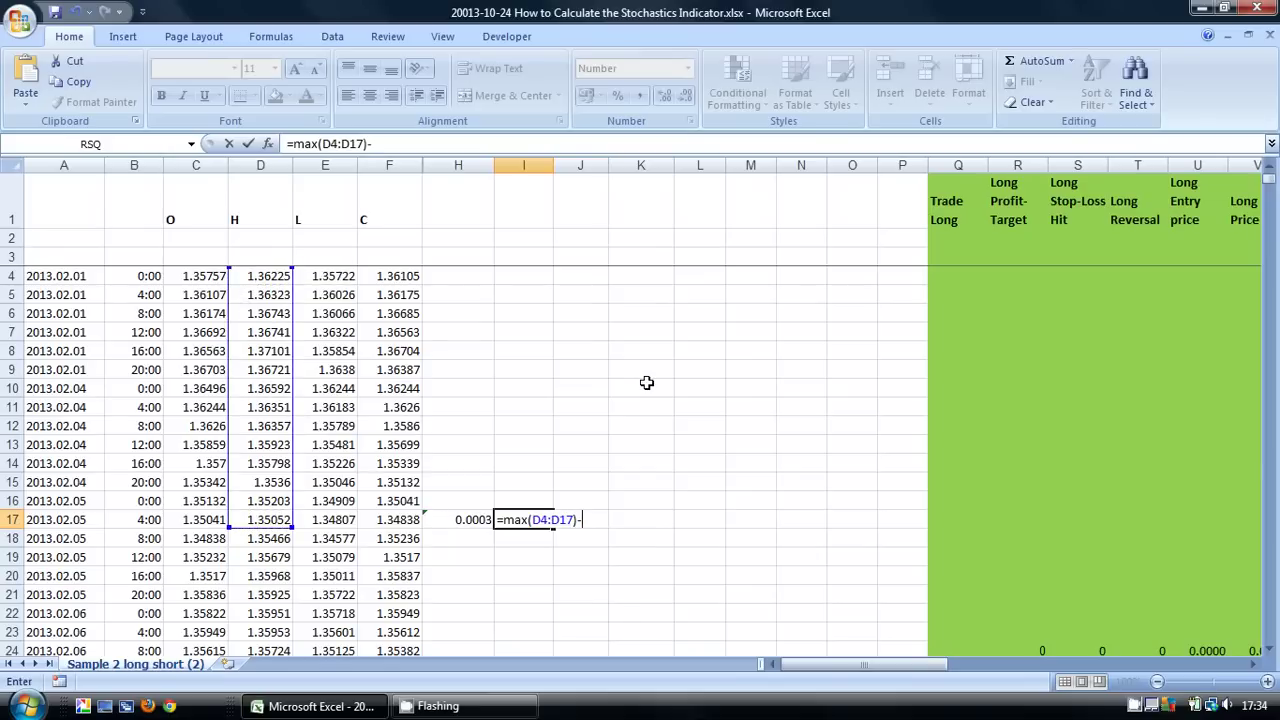
text(min()
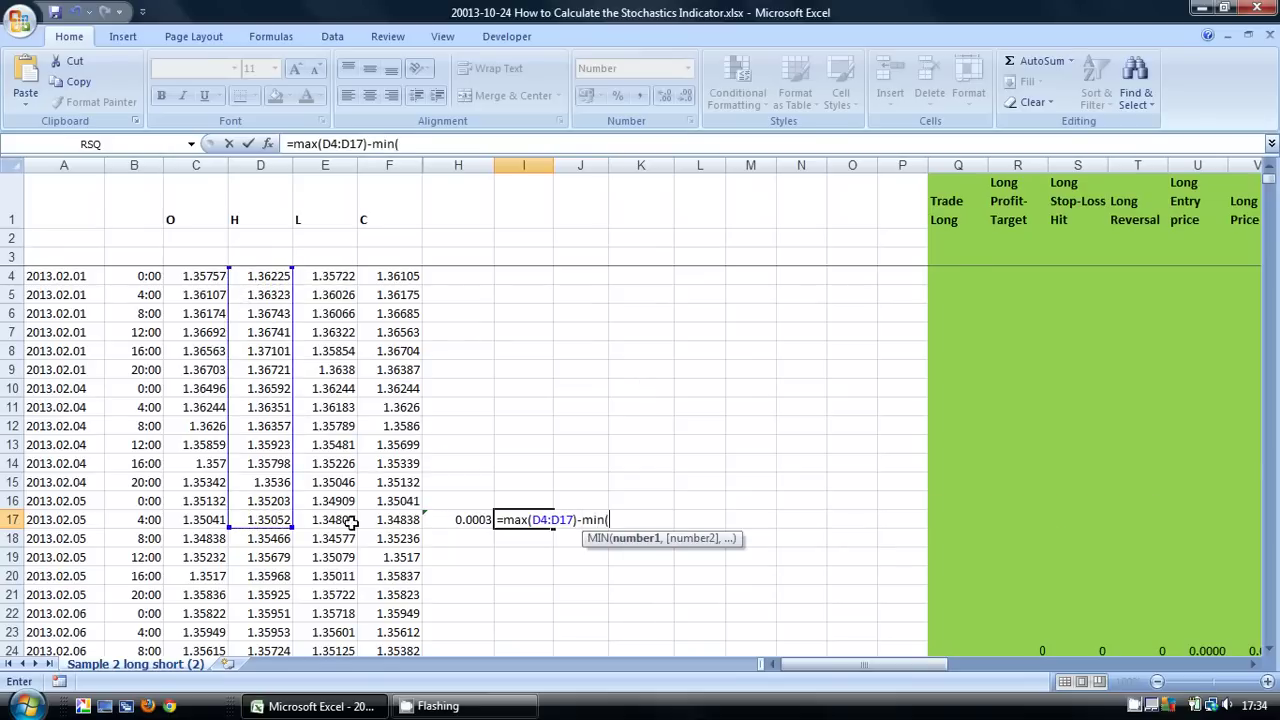
drag(340, 519, 330, 277)
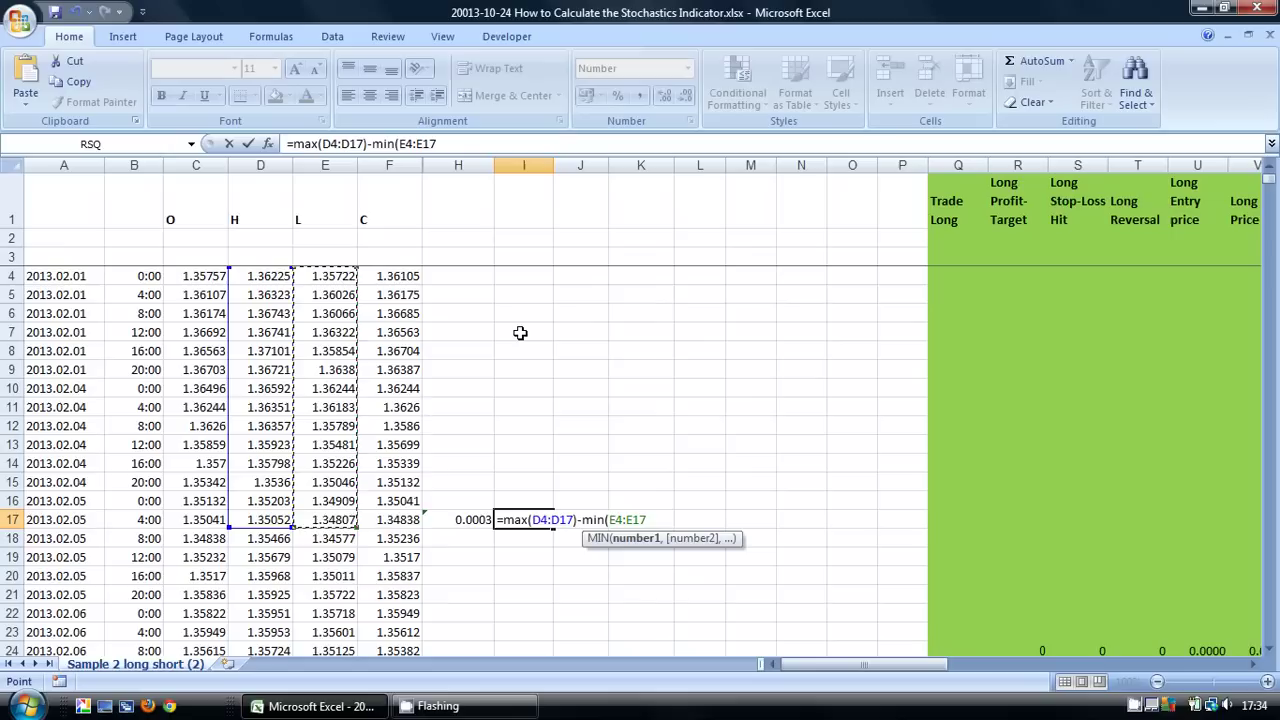
text())
key(Return)
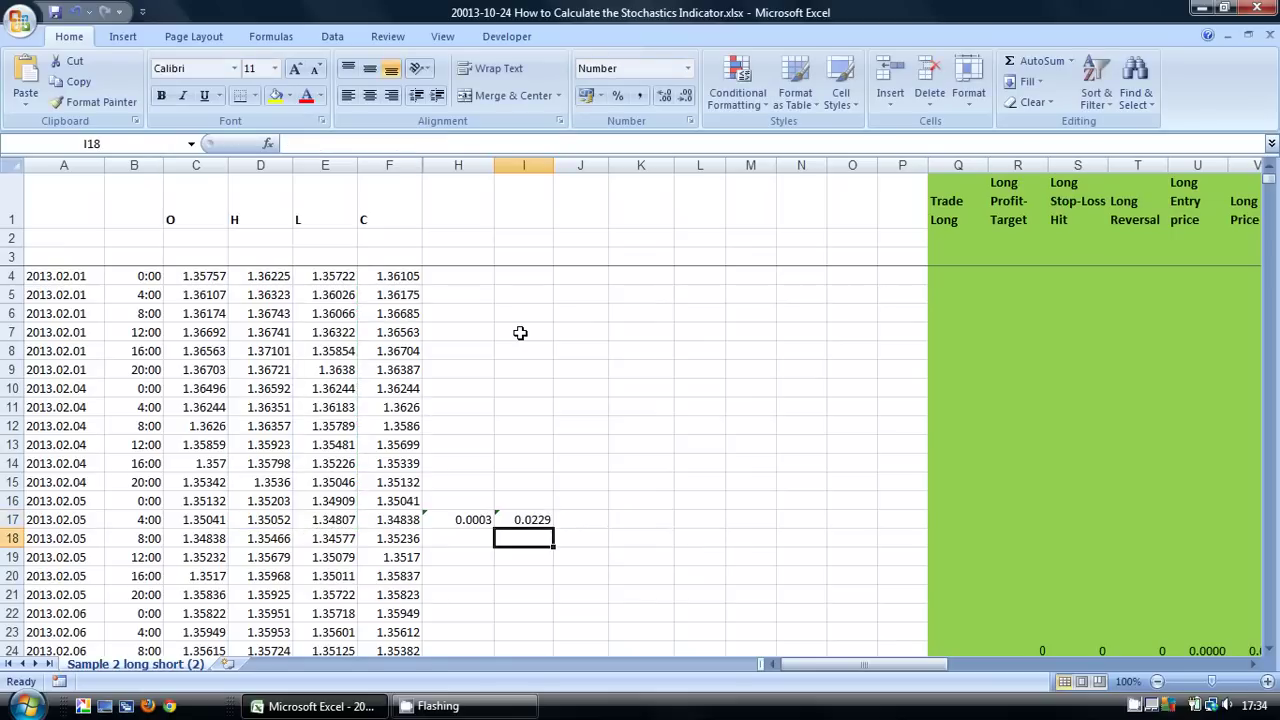
Give column J the header '%K' in J1
click(580, 516)
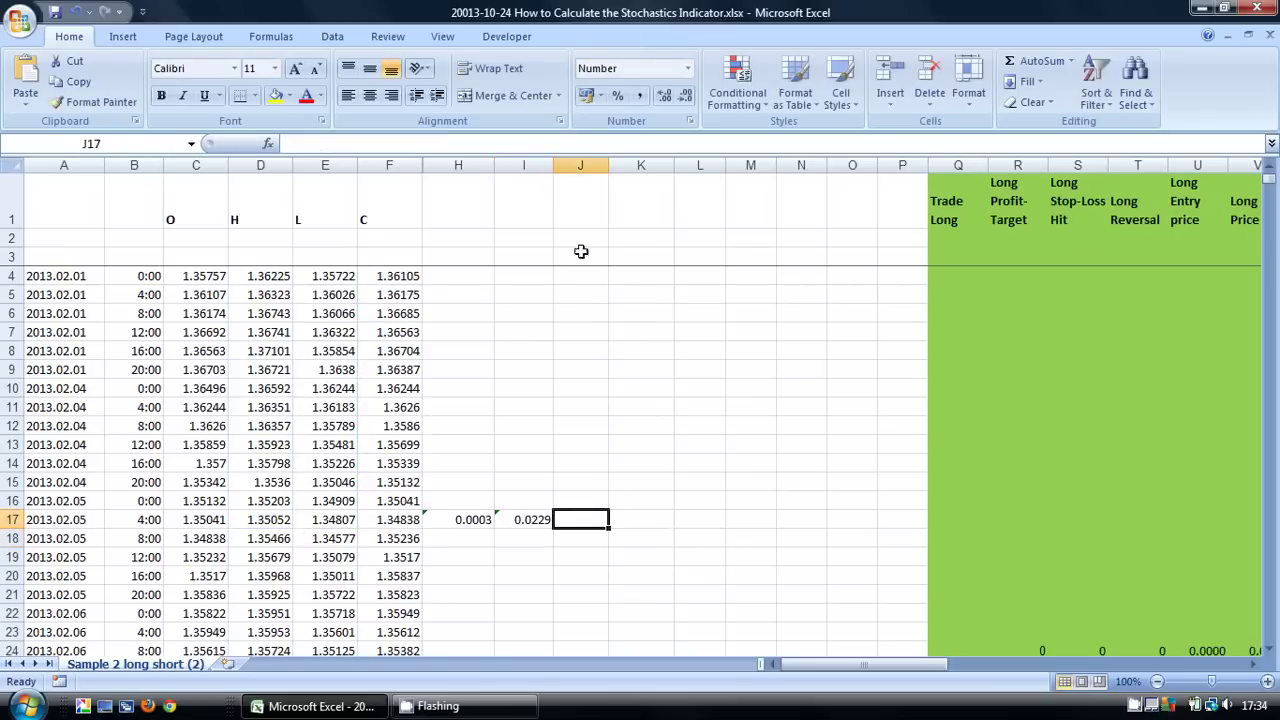
click(578, 208)
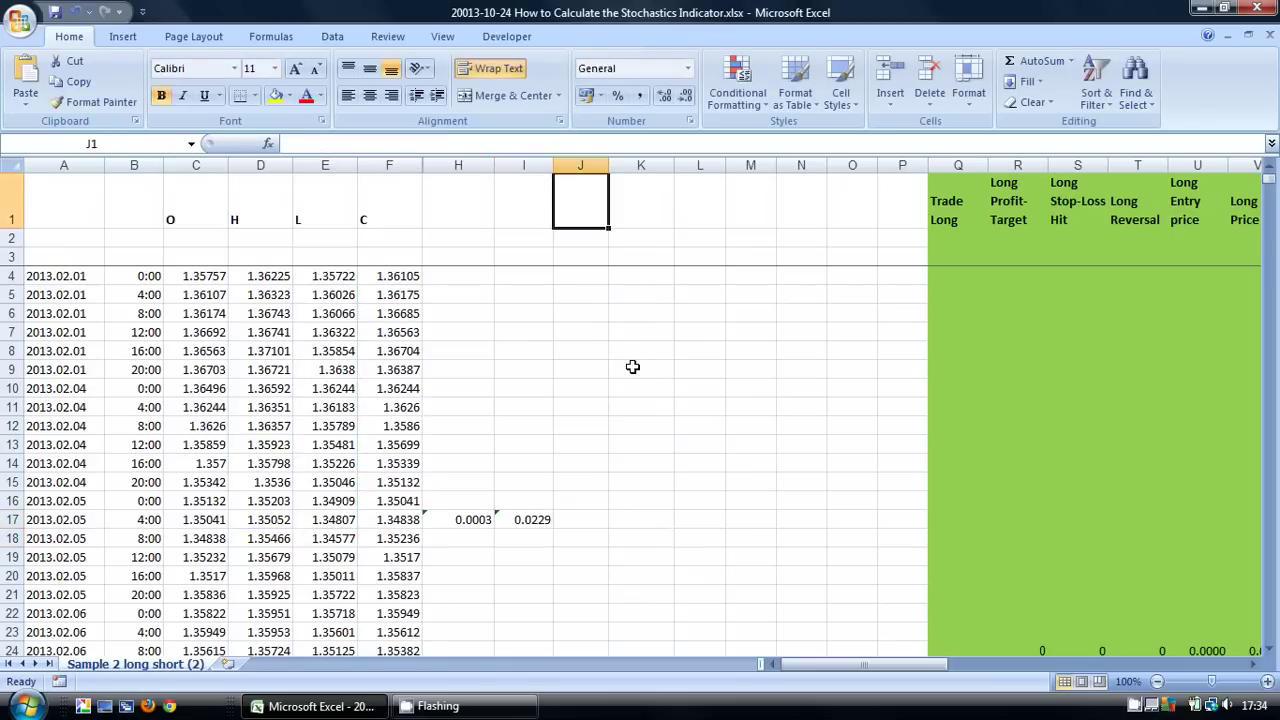
text(%K)
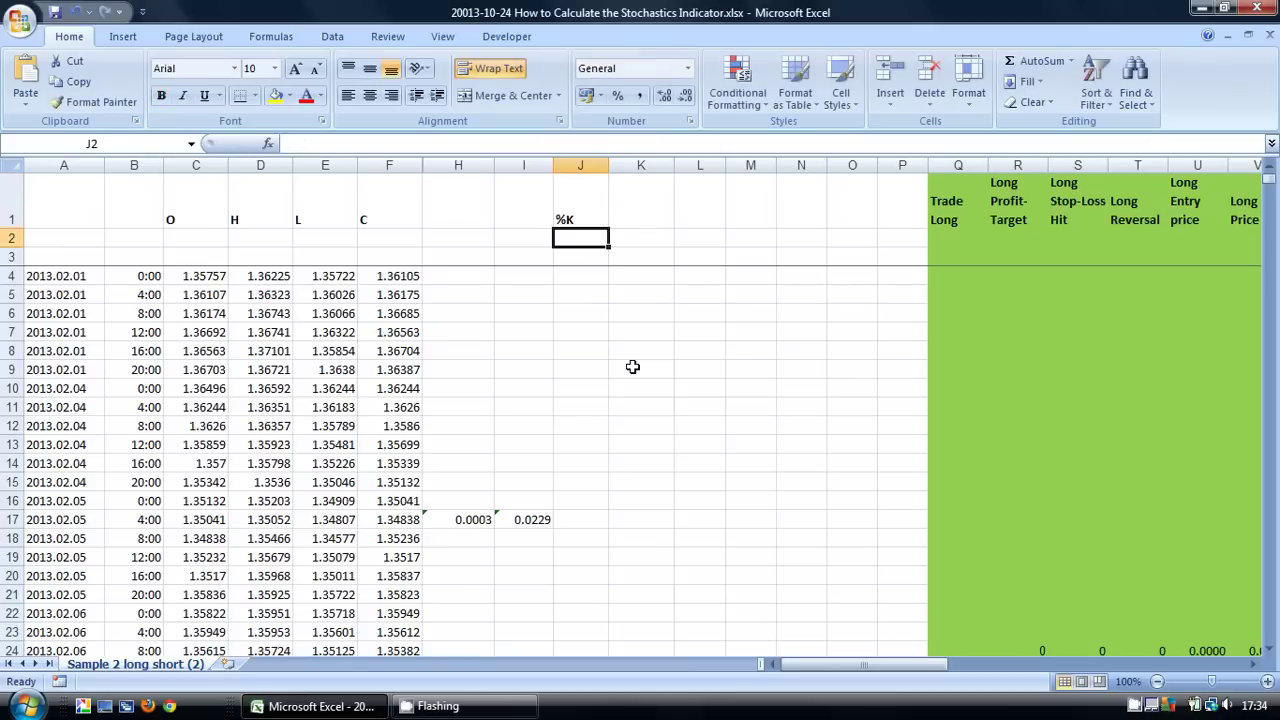
click(568, 516)
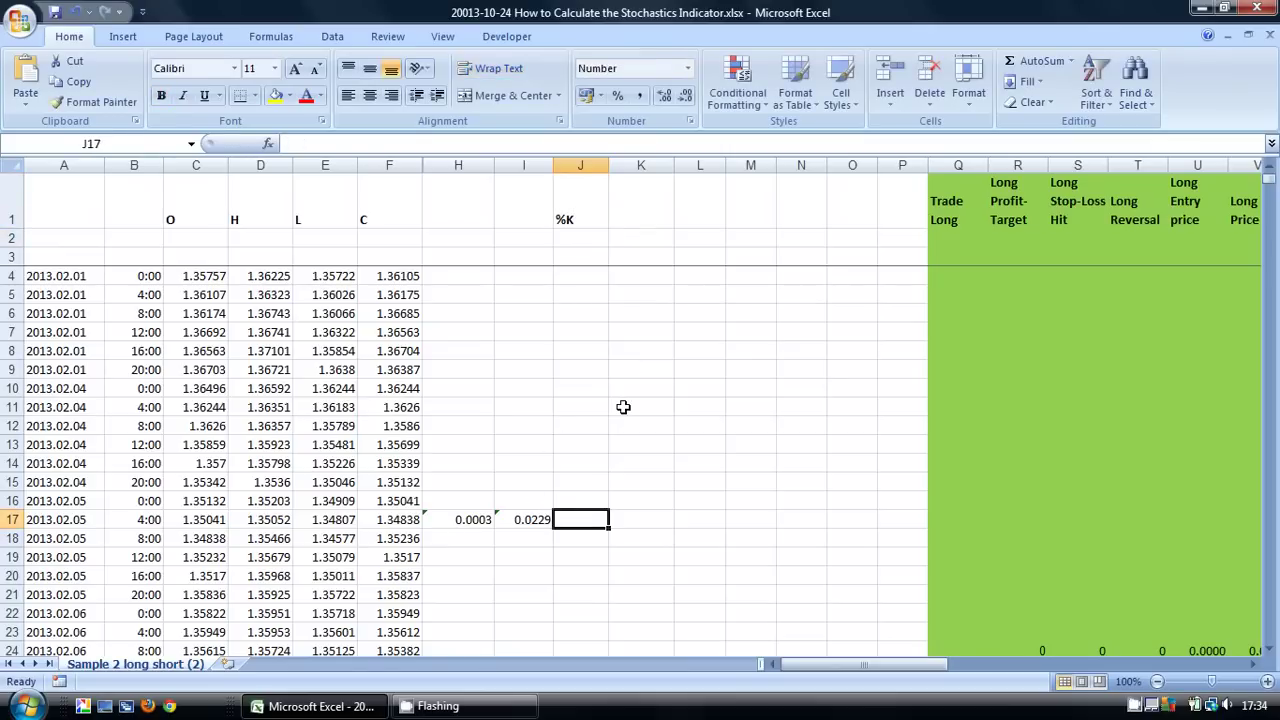
Enter =(H17/I17)*100 in J17 so it shows 1.35
text(=)
click(466, 519)
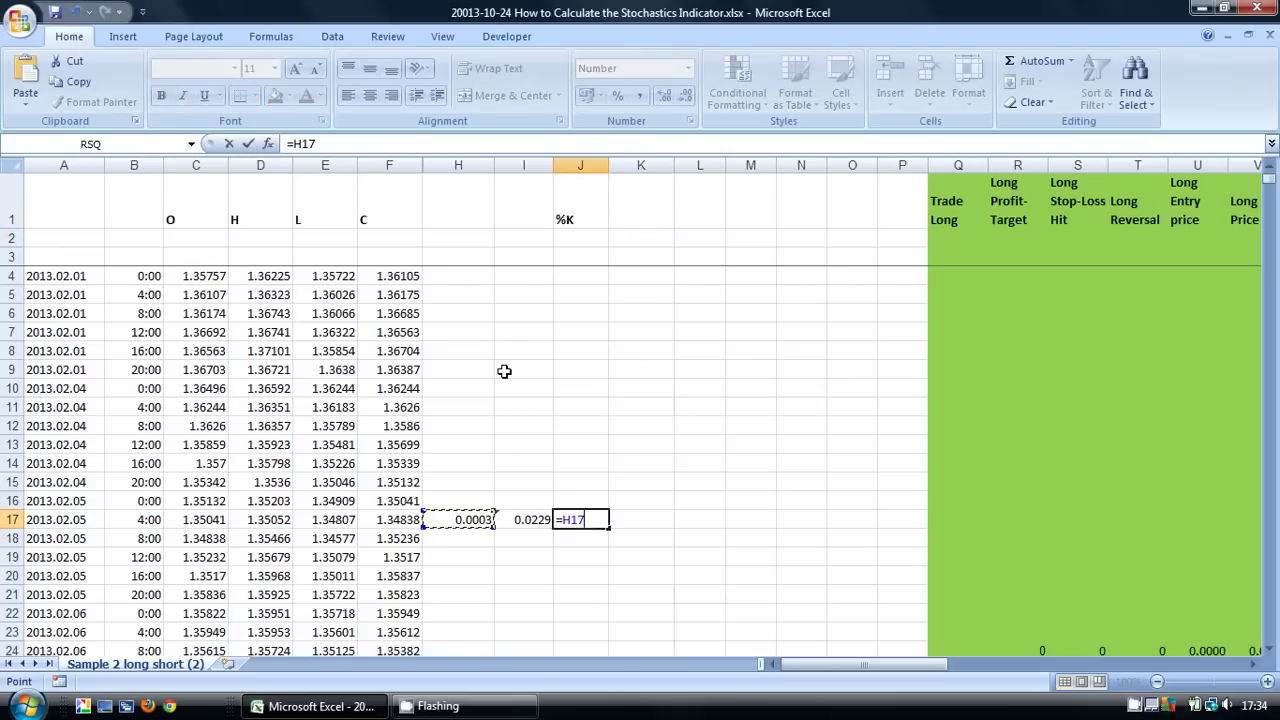
text(/)
click(505, 517)
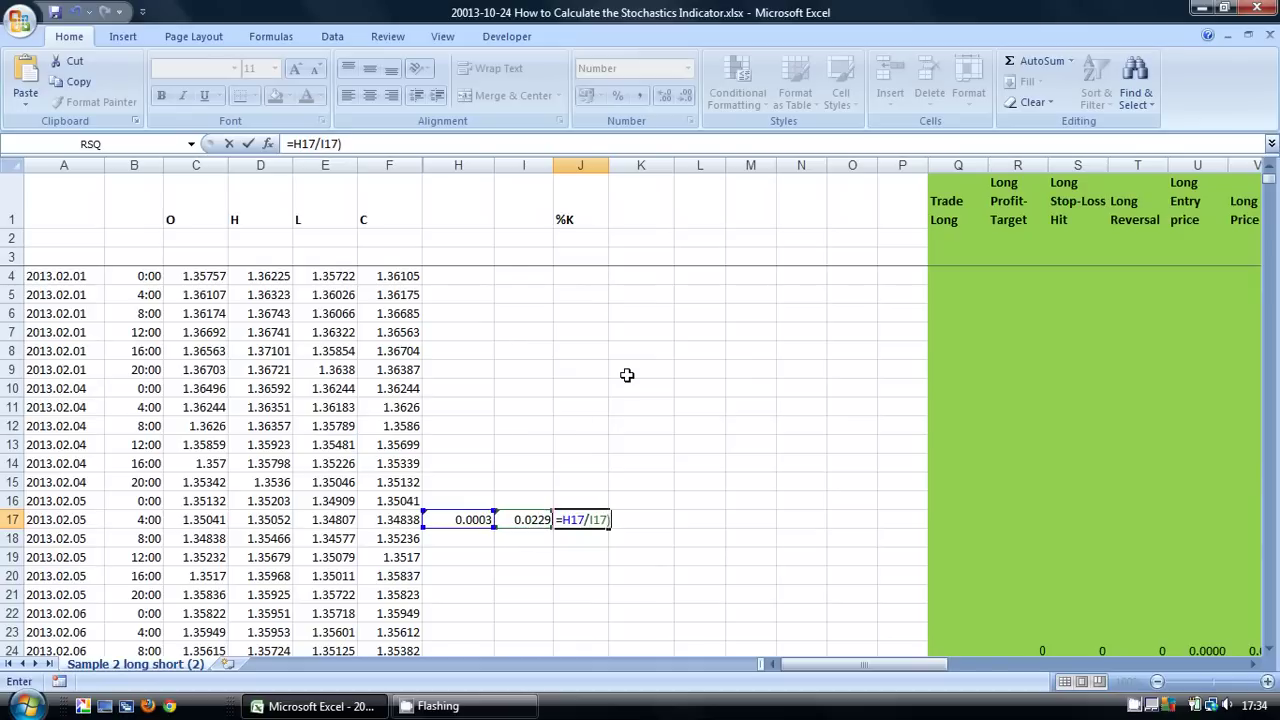
text())
click(291, 143)
text(()
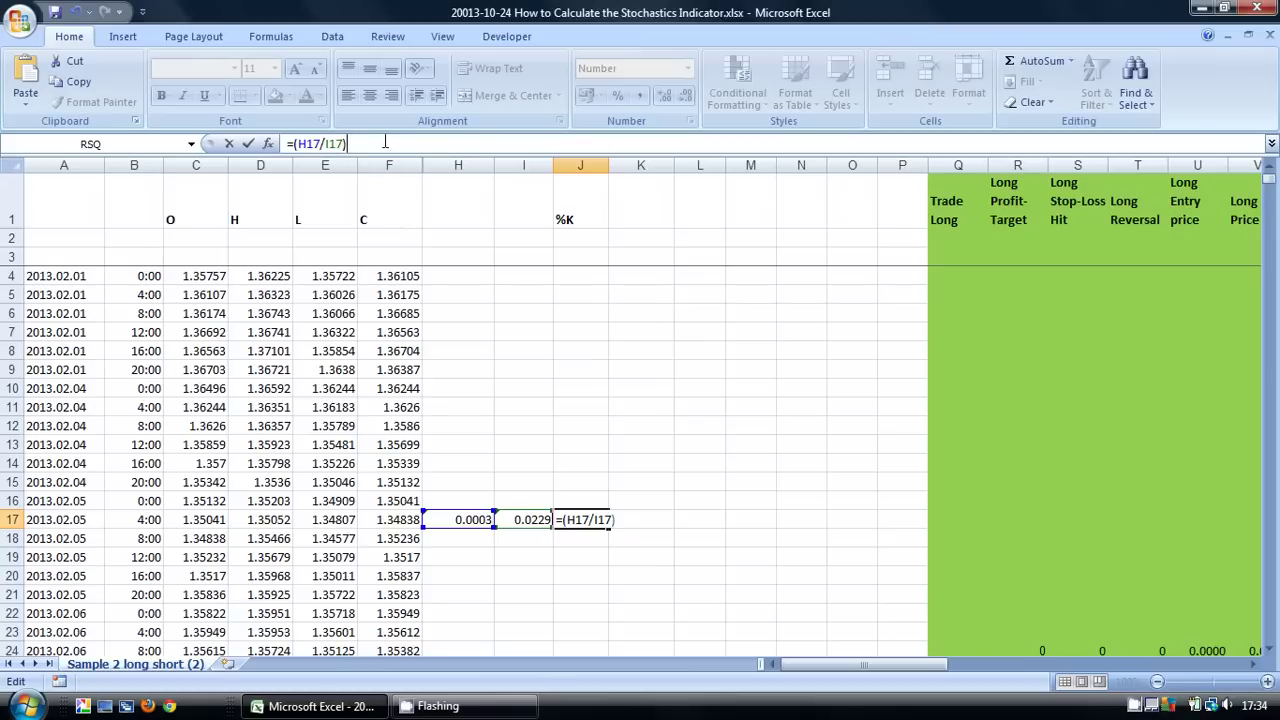
text(*100)
key(Return)
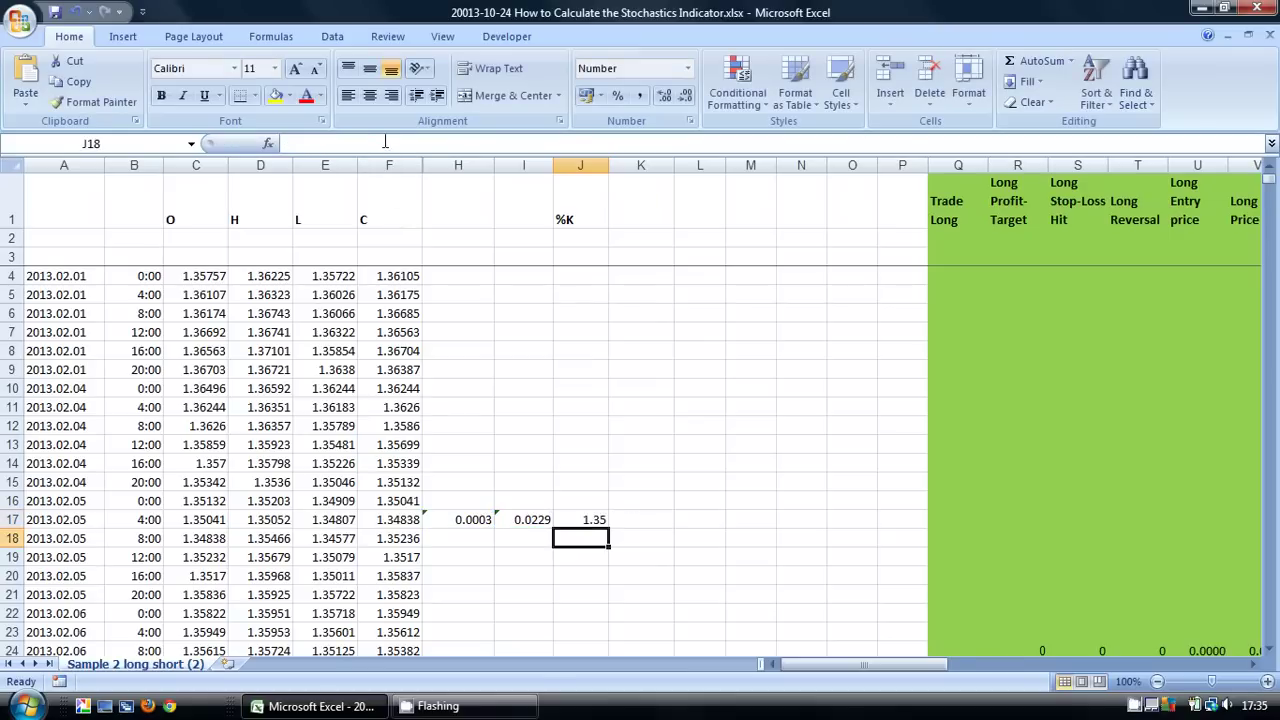
Fill the H17:J17 formulas down all price rows, giving %K values like 26.11 and 49.92
drag(472, 517, 583, 517)
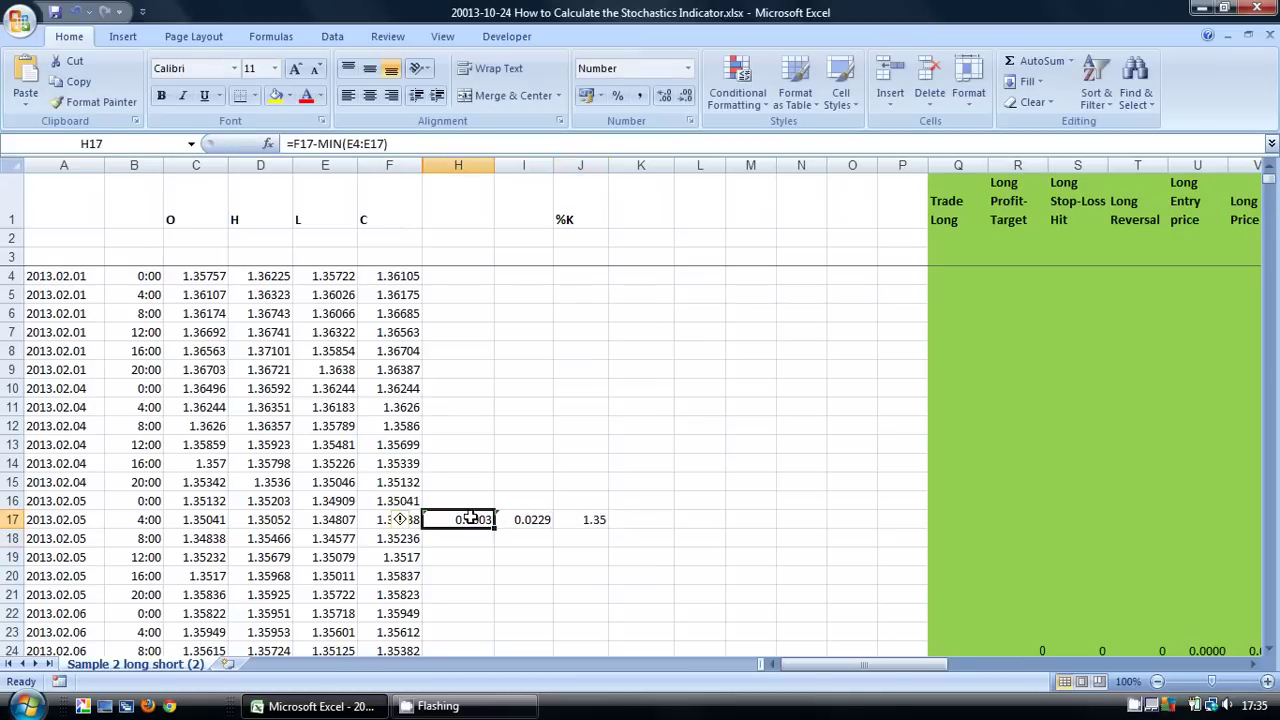
double_click(607, 524)
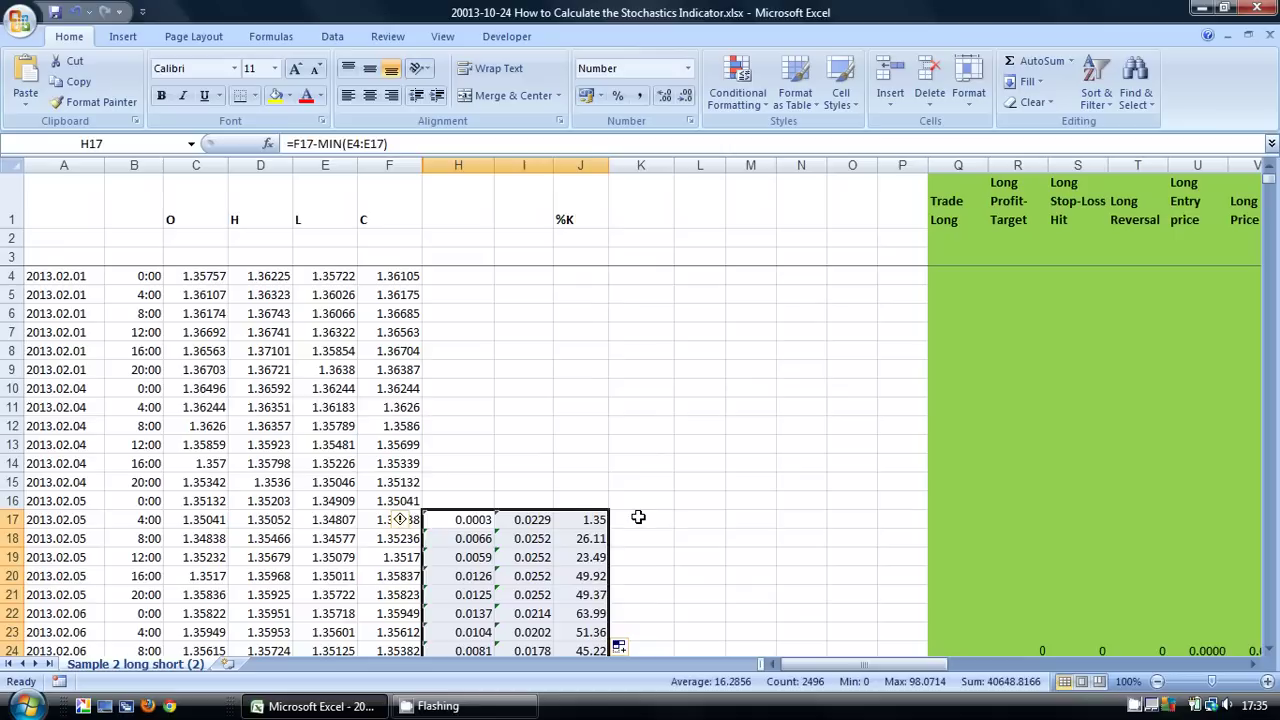
drag(638, 517, 638, 561)
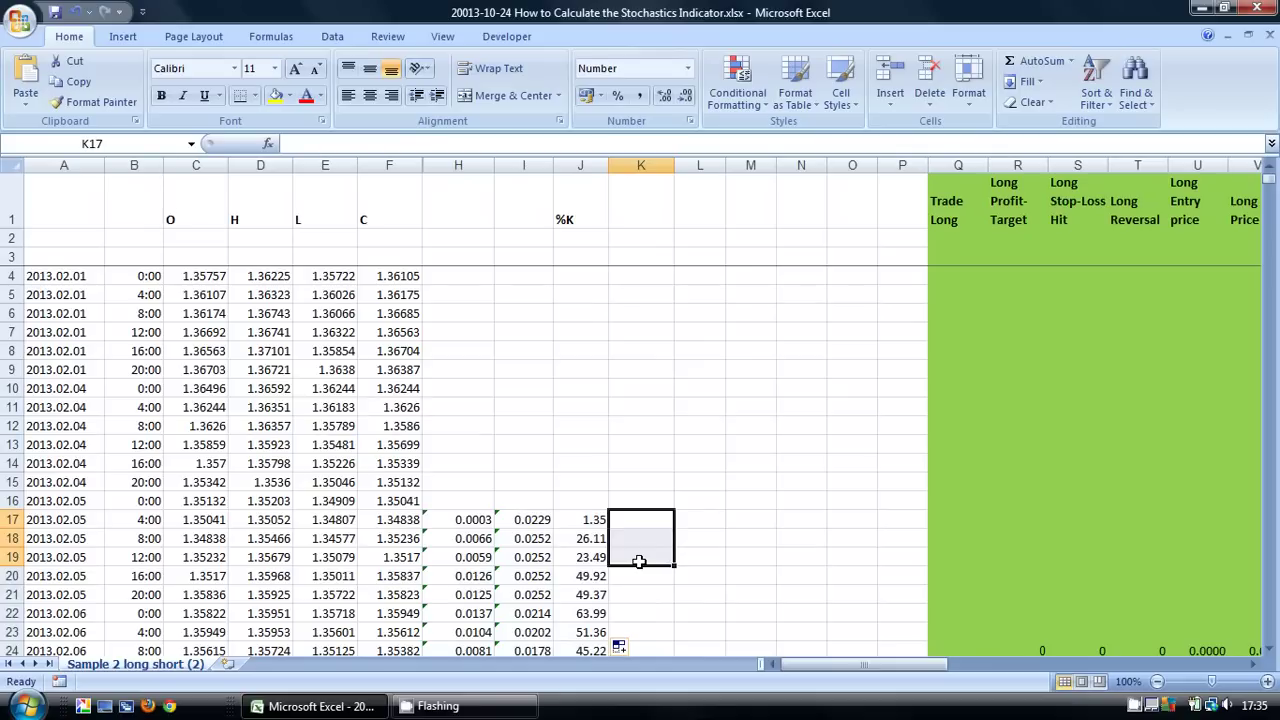
In K19, divide SUM(H17:H19) by SUM(I17:I19)
click(639, 562)
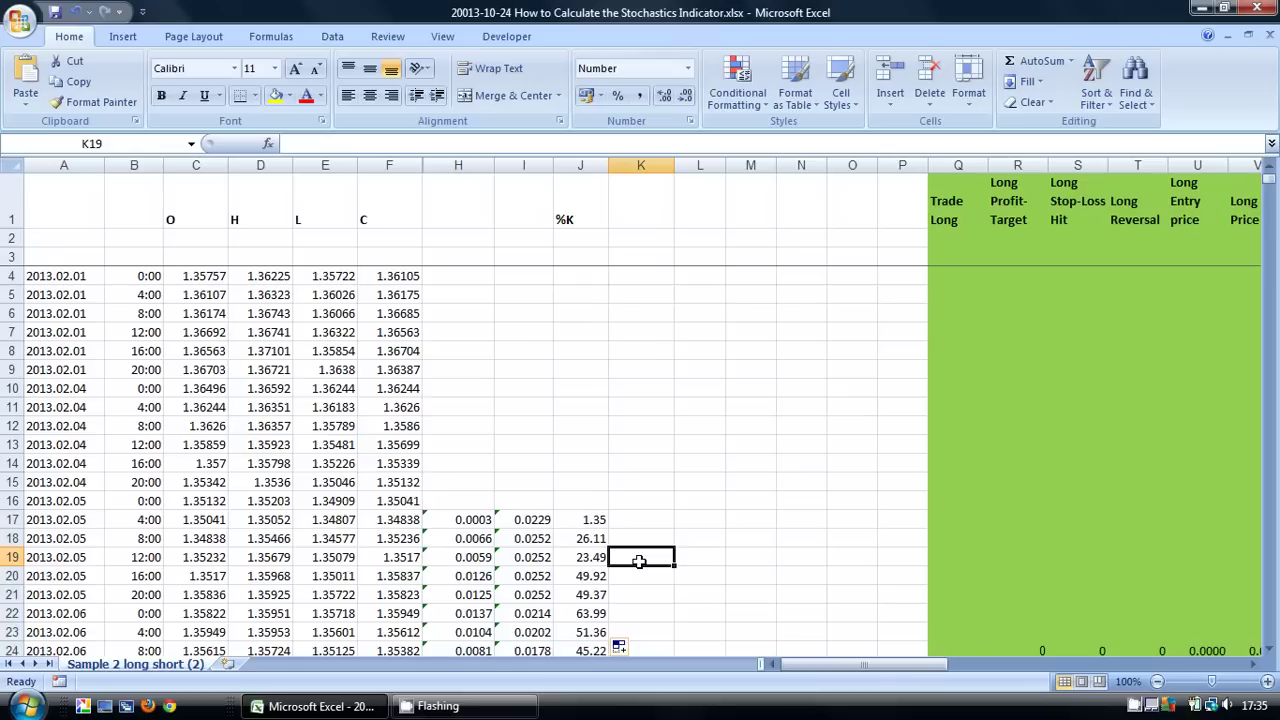
text(=su)
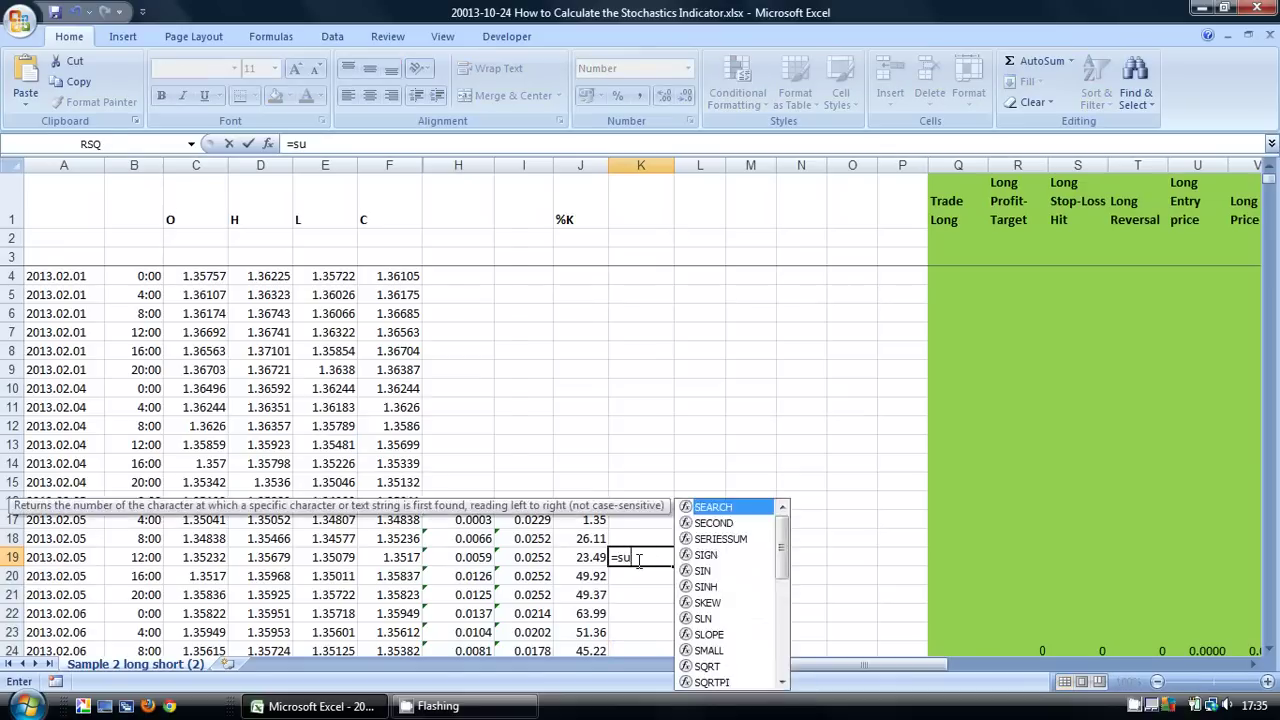
text(m()
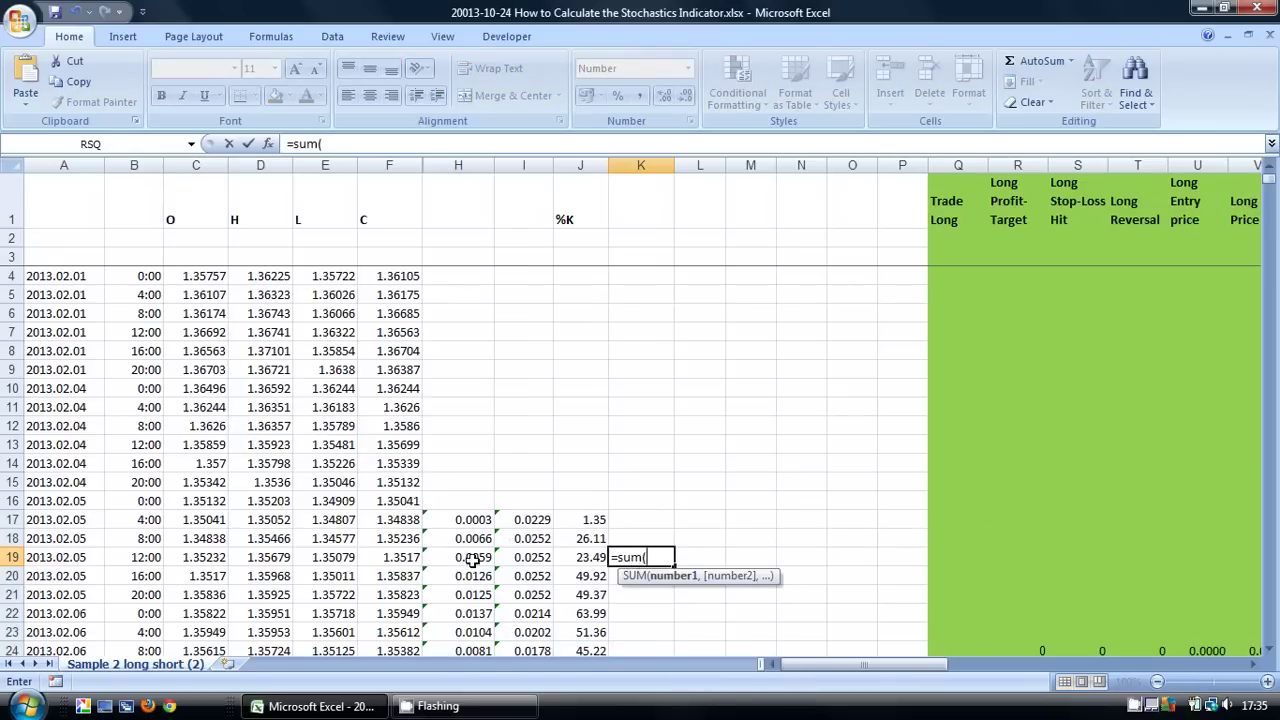
drag(462, 563, 462, 518)
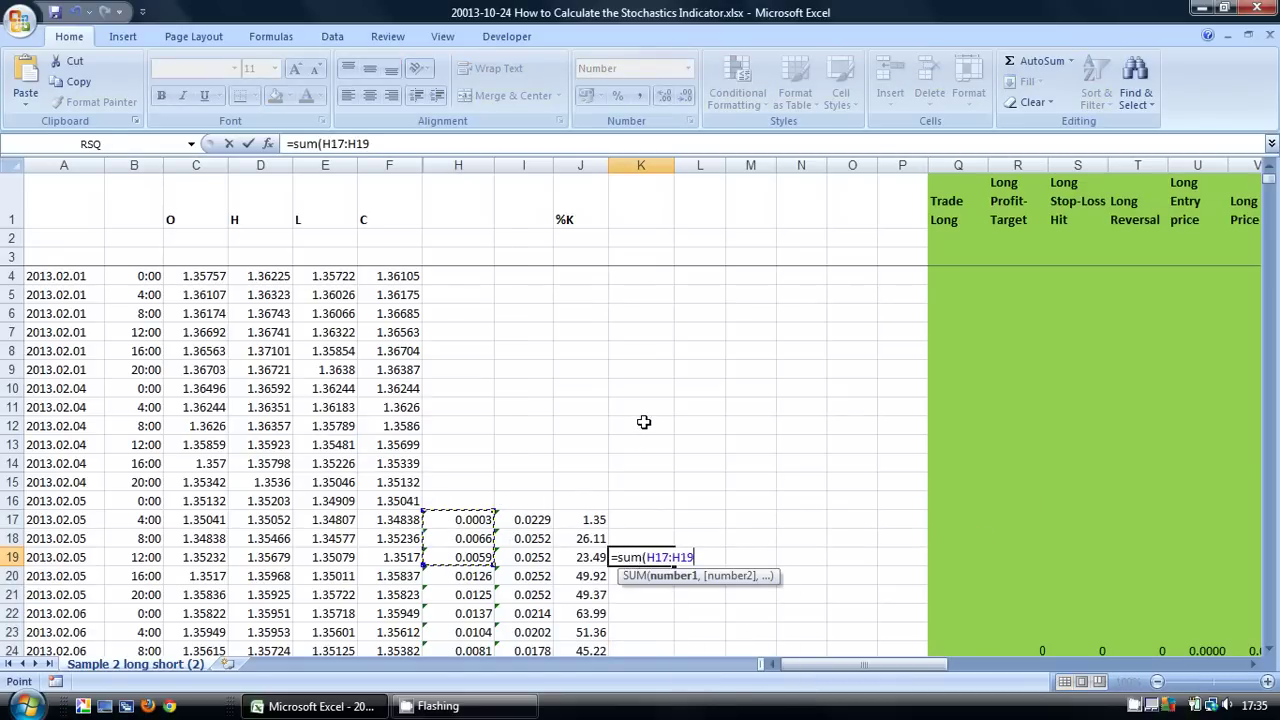
text())
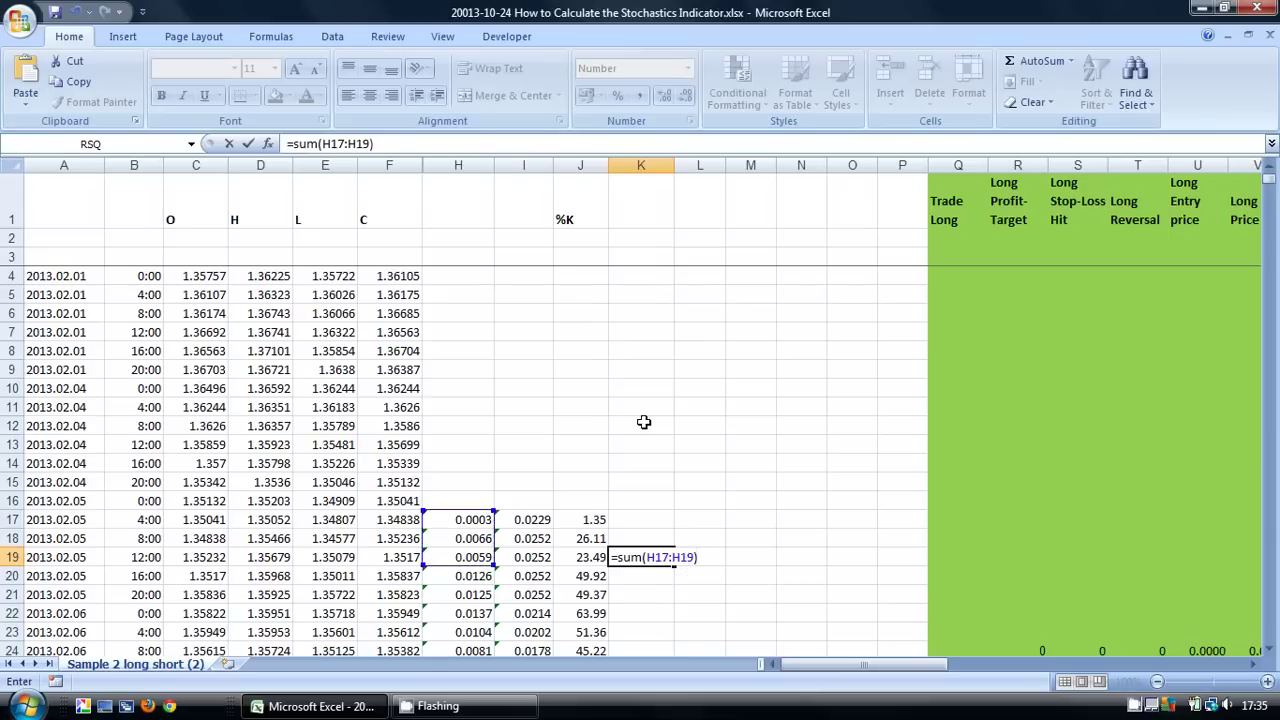
key(Return)
click(640, 558)
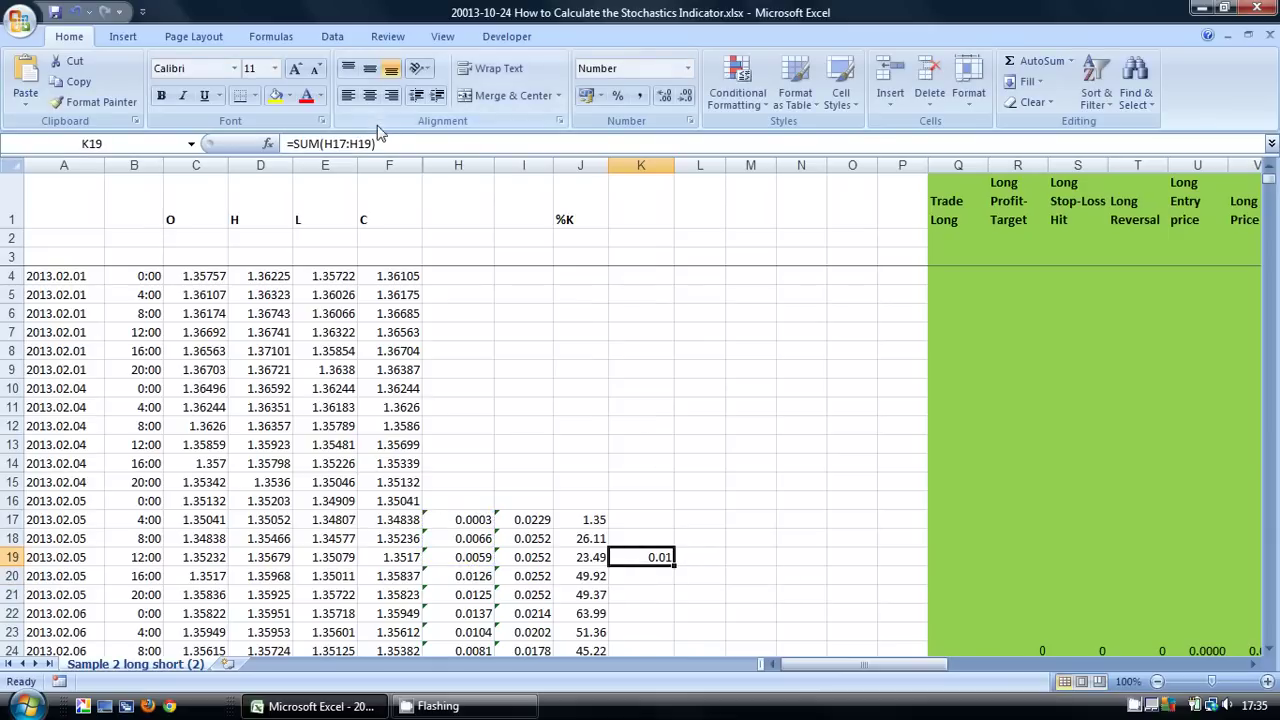
click(400, 148)
text(/)
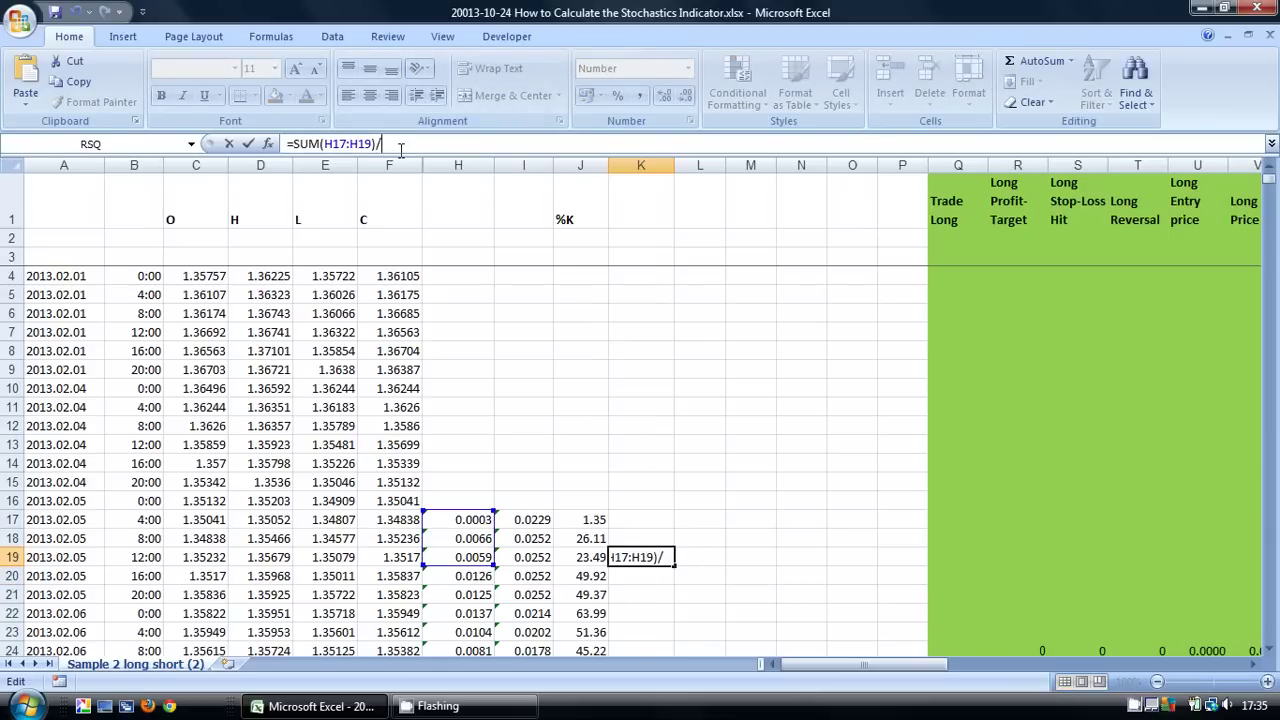
text(sum()
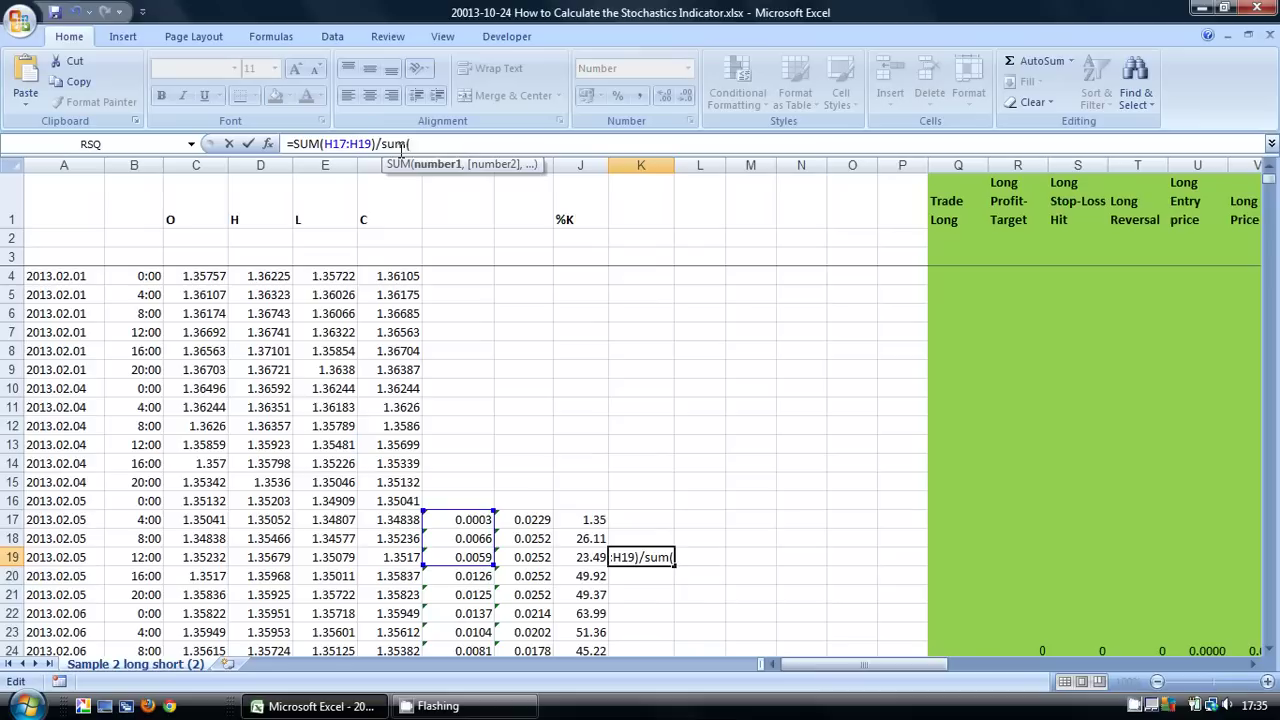
drag(532, 557, 536, 520)
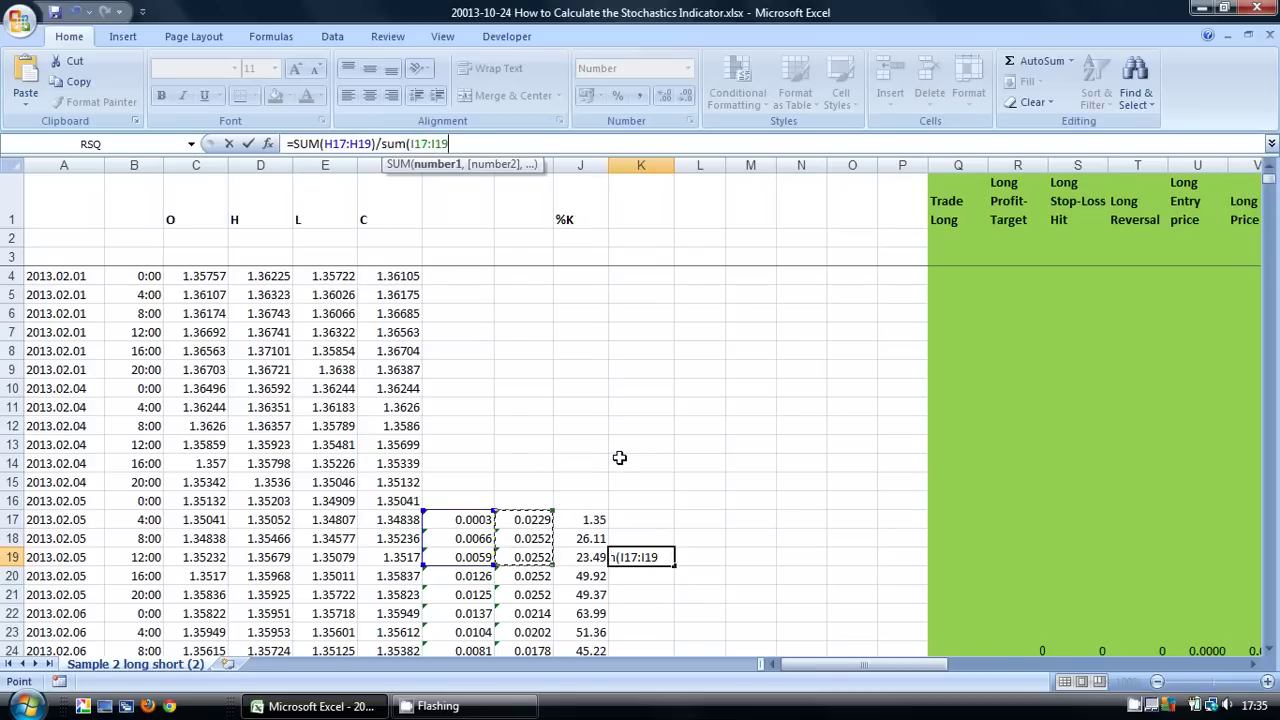
text())
key(Return)
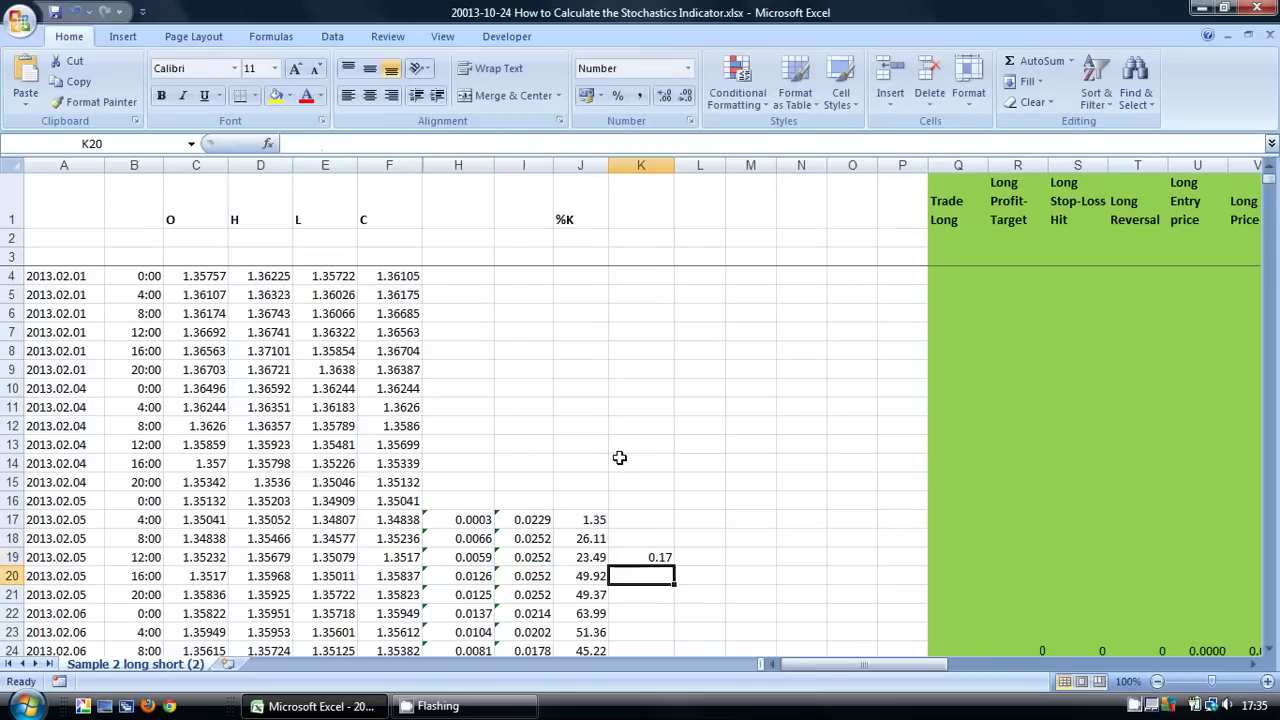
Bracket K19's ratio and multiply it by 100 so it shows 17.47
click(645, 558)
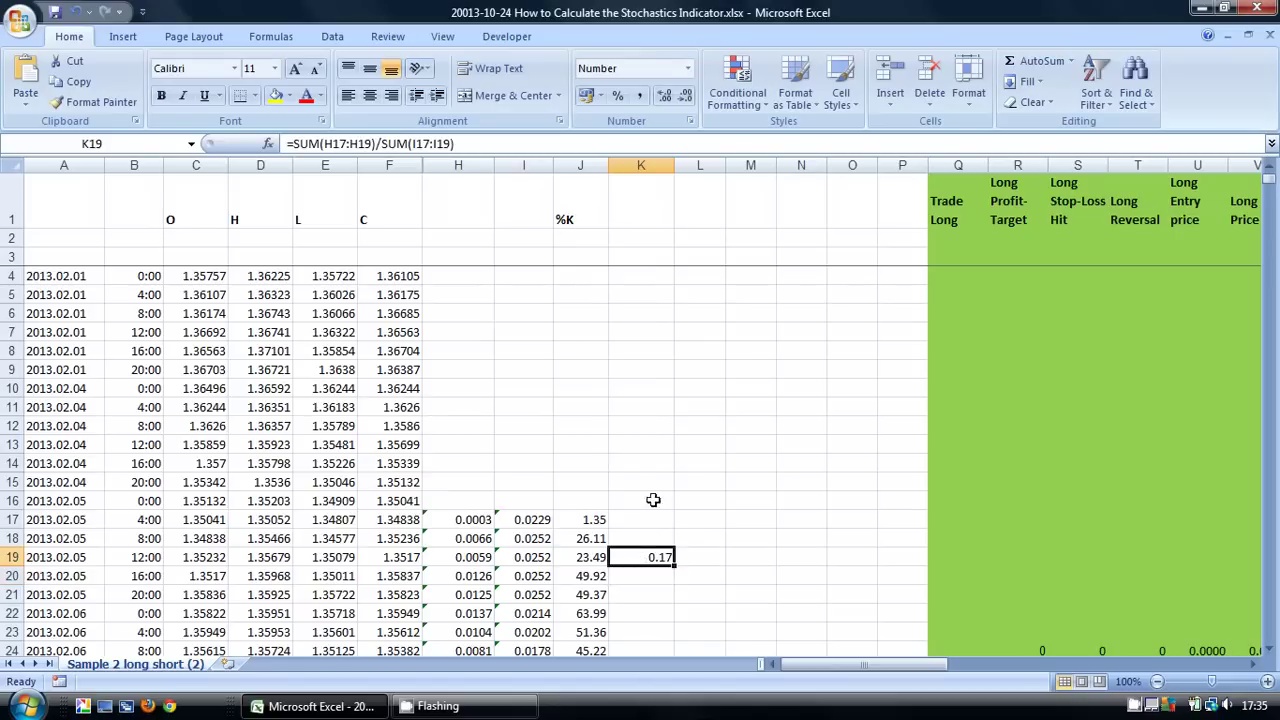
click(481, 145)
text())
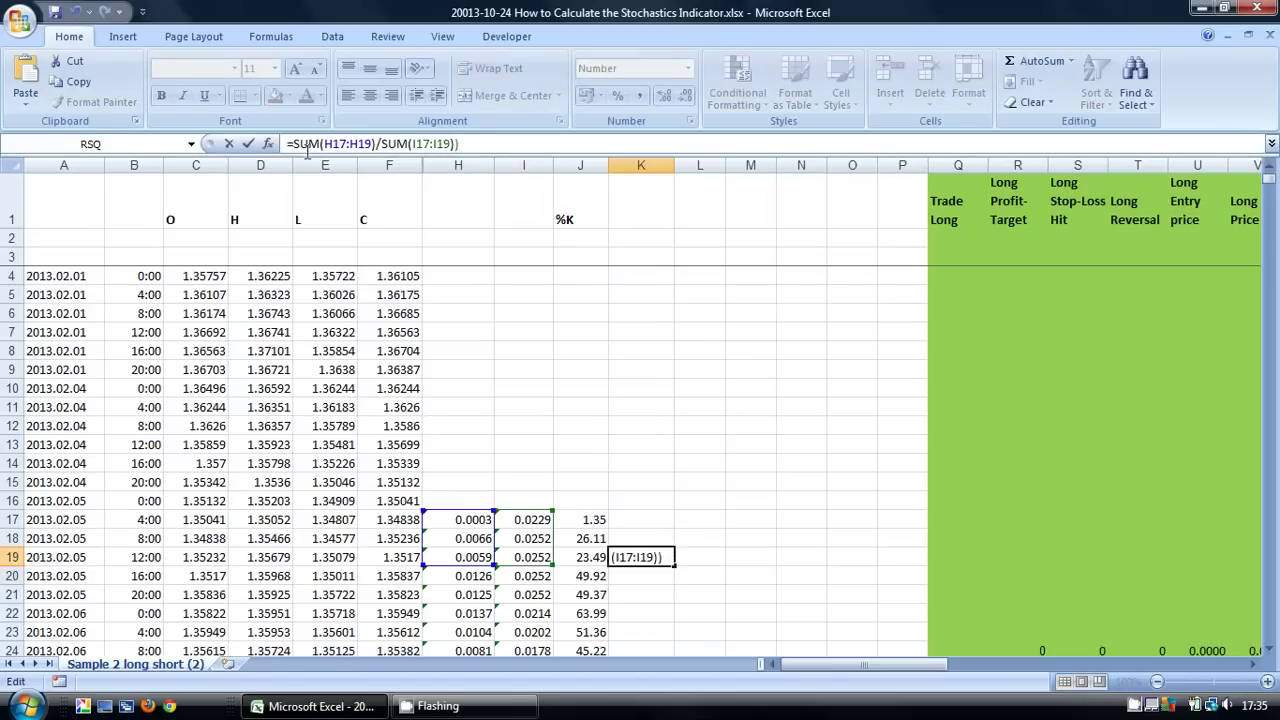
click(294, 145)
text(()
click(482, 143)
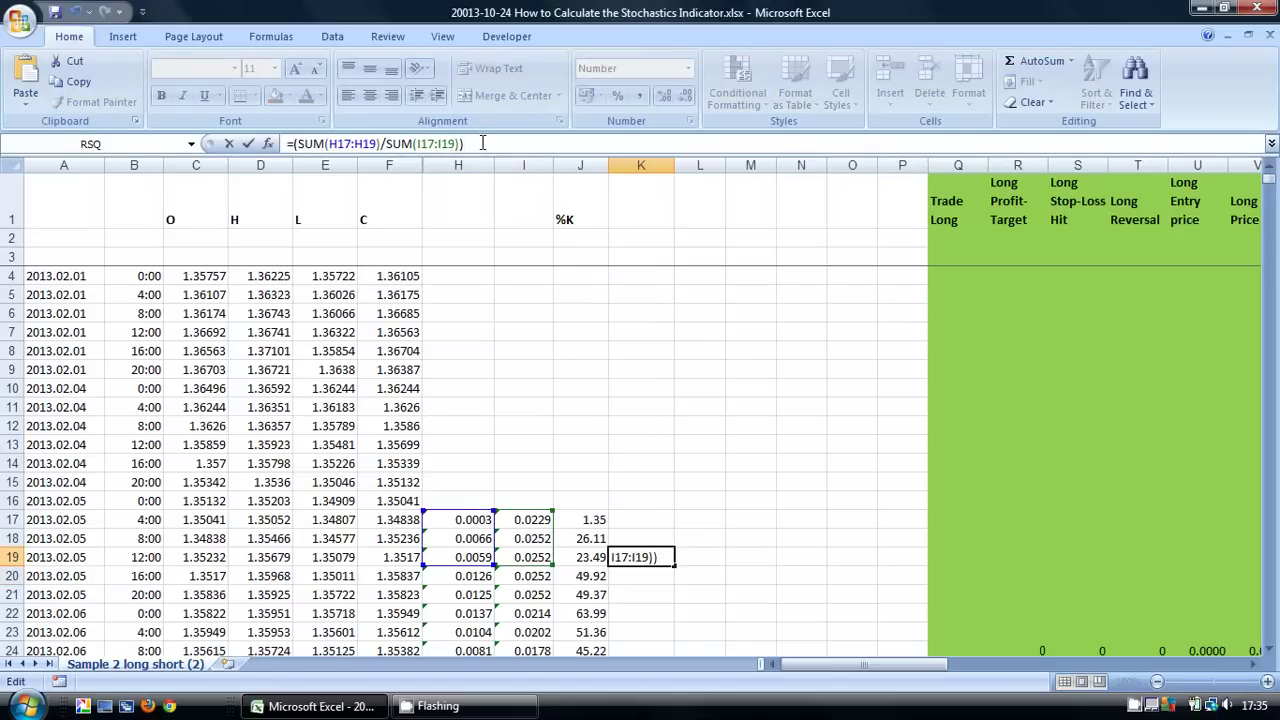
text(*)
text(100)
key(Return)
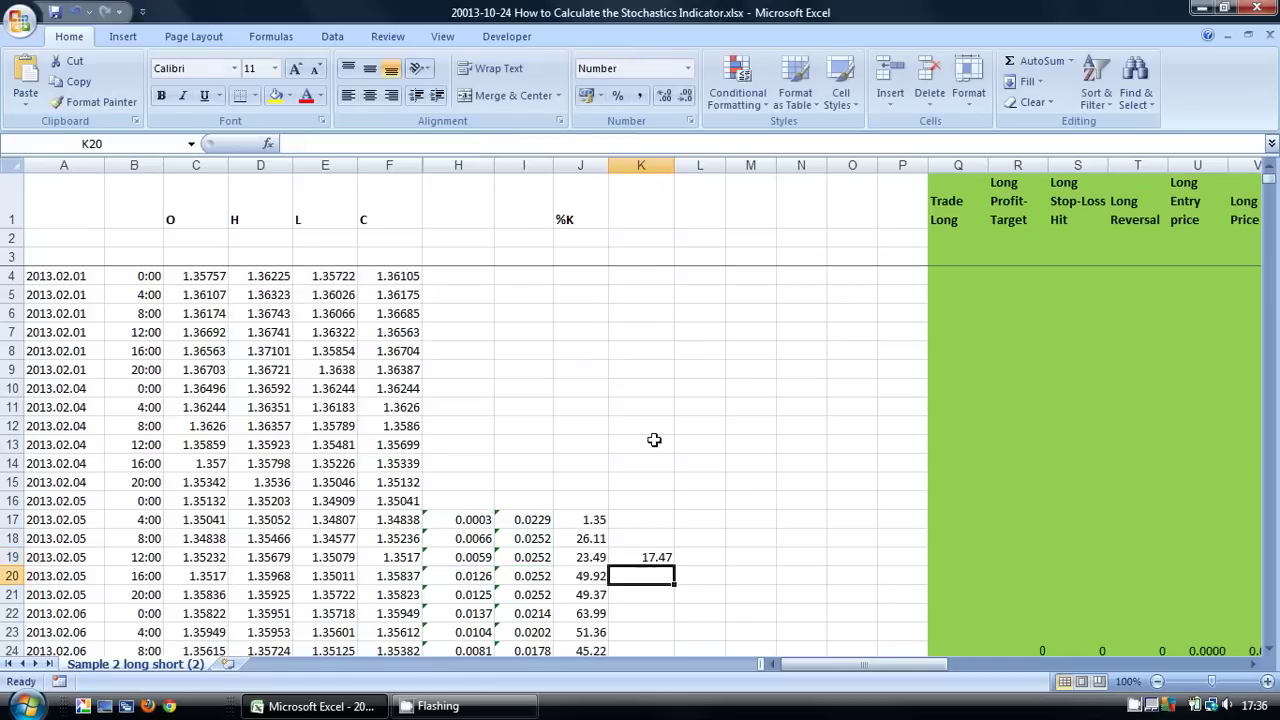
click(650, 557)
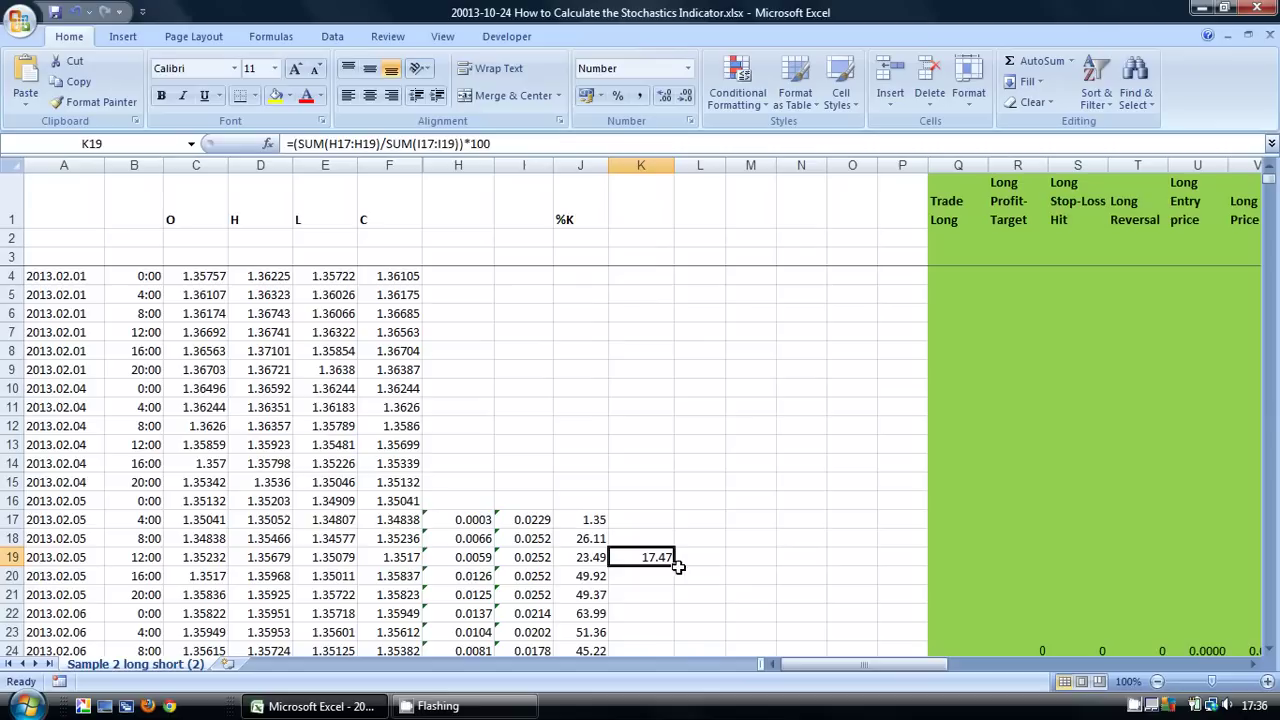
Fill K19's formula down column K and add the header 'Slow Stochastic' in K1
double_click(675, 566)
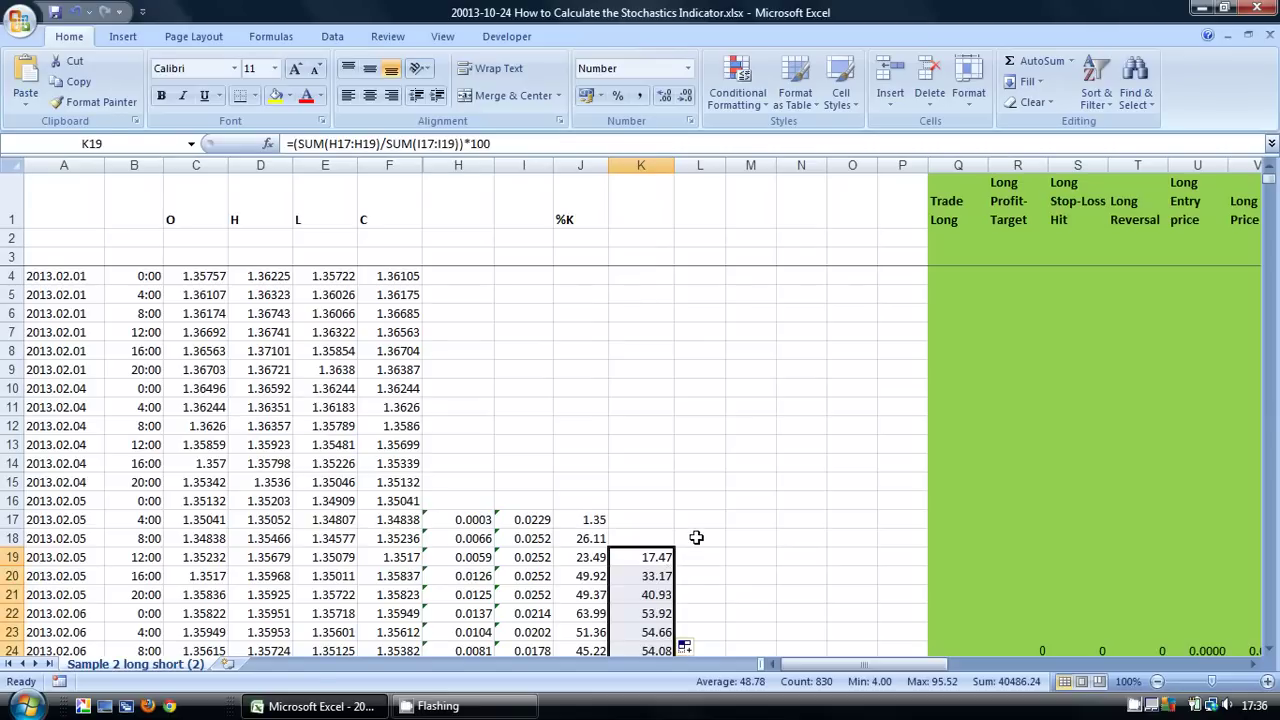
click(694, 535)
click(643, 224)
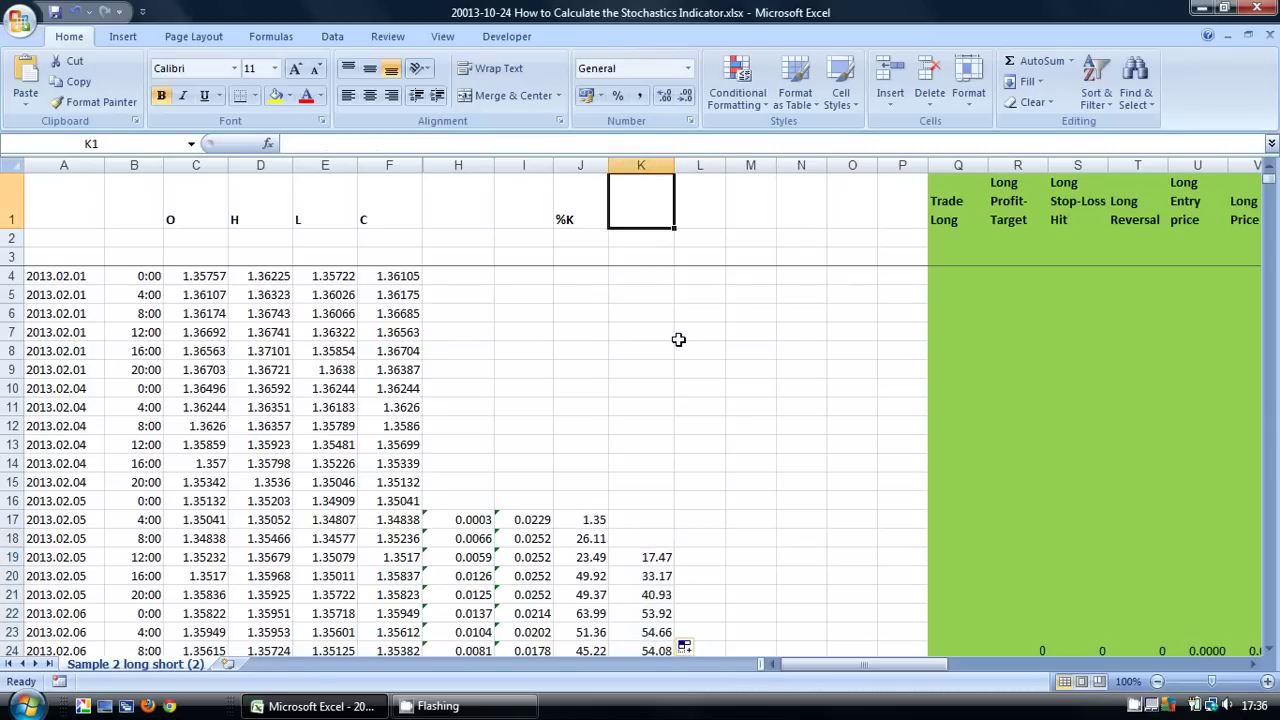
text(Slow )
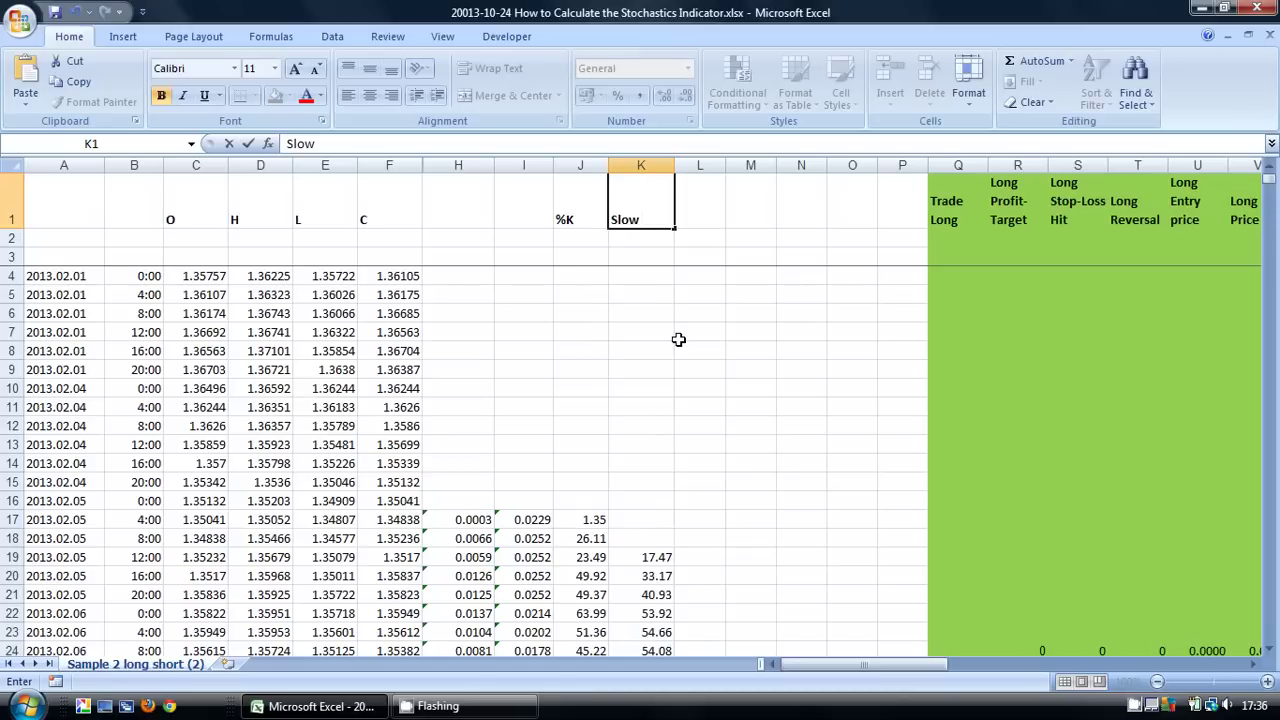
text(Stochasti)
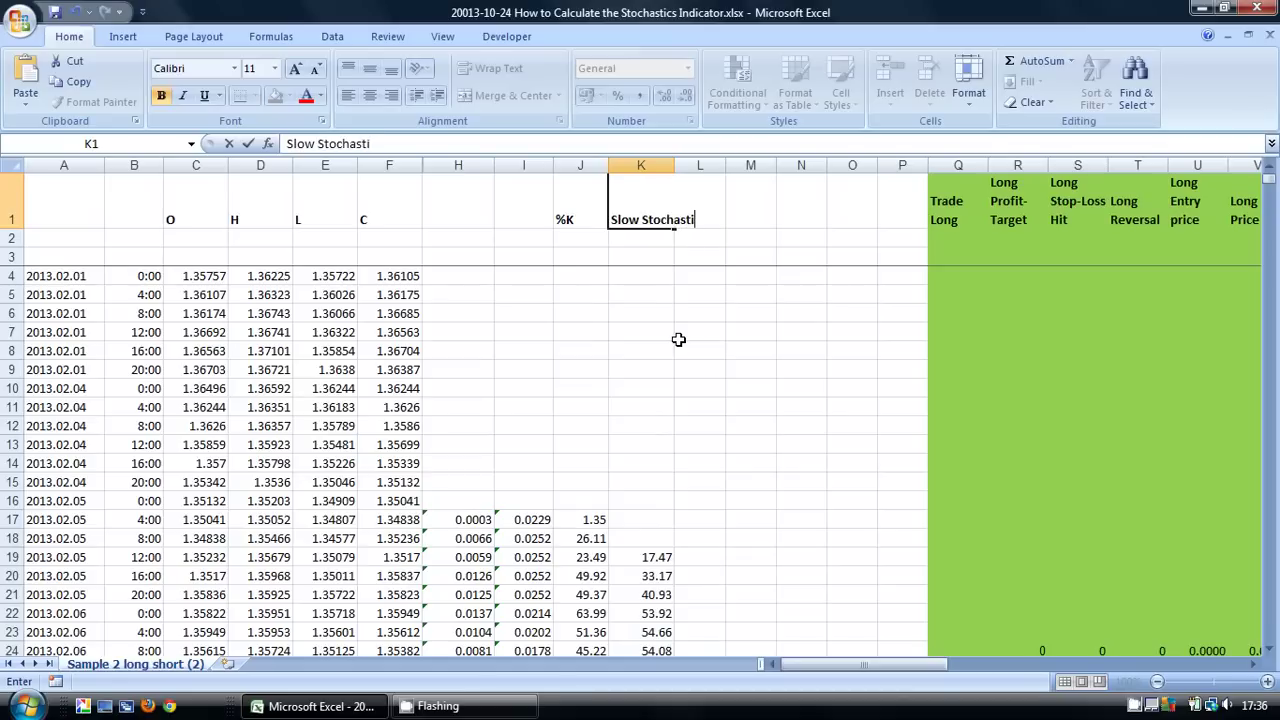
text(c)
key(Return)
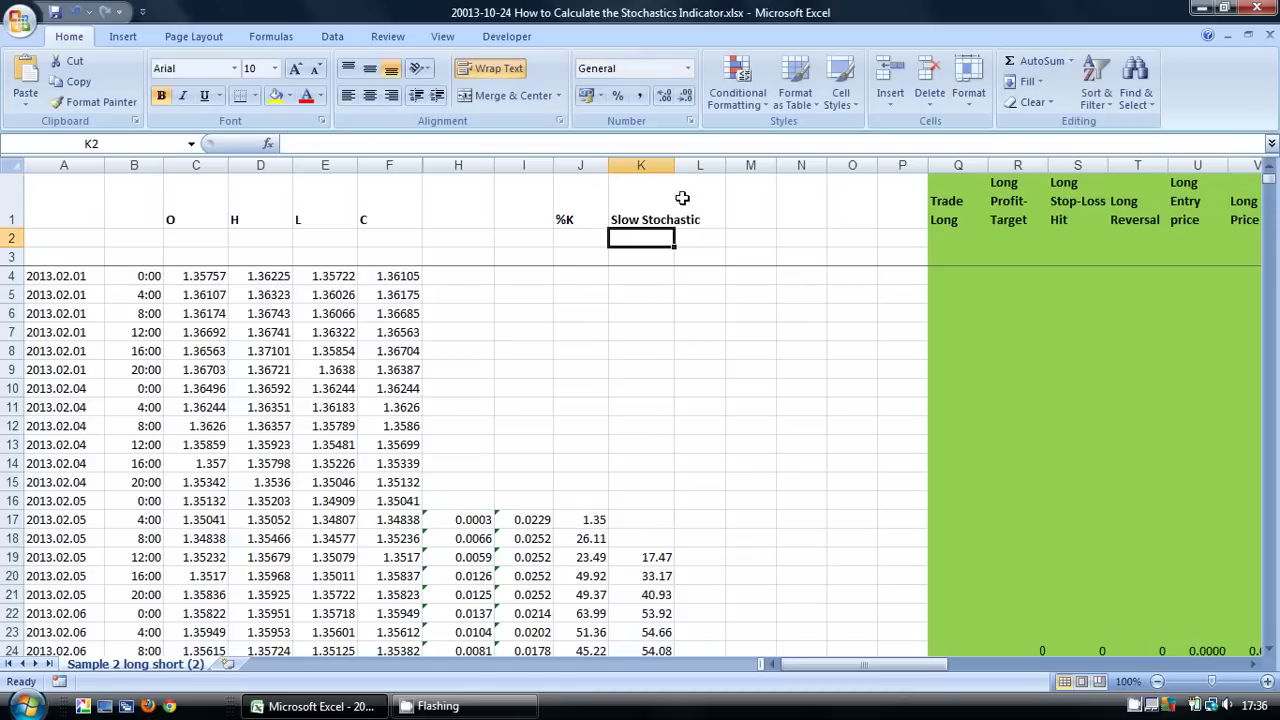
Add the header 'Signal Line' in L1 and wrap the text of header row 1
click(696, 212)
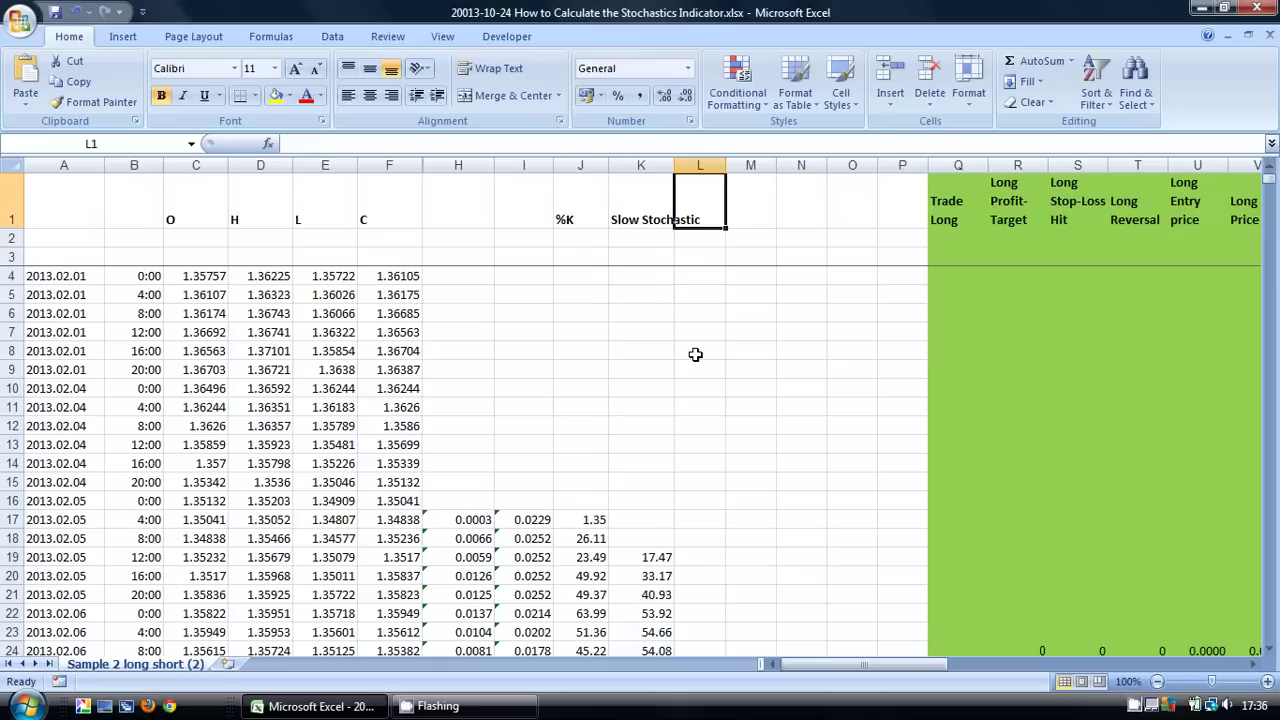
text(Signal)
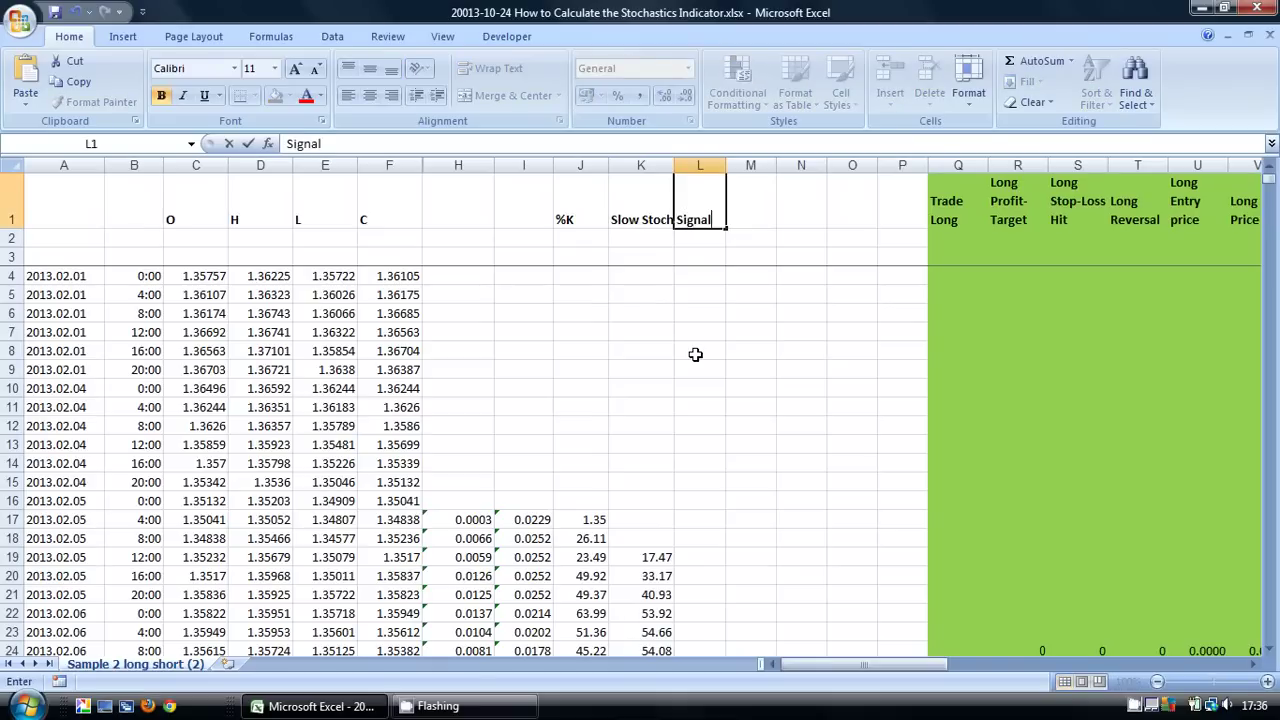
text( Line)
key(Return)
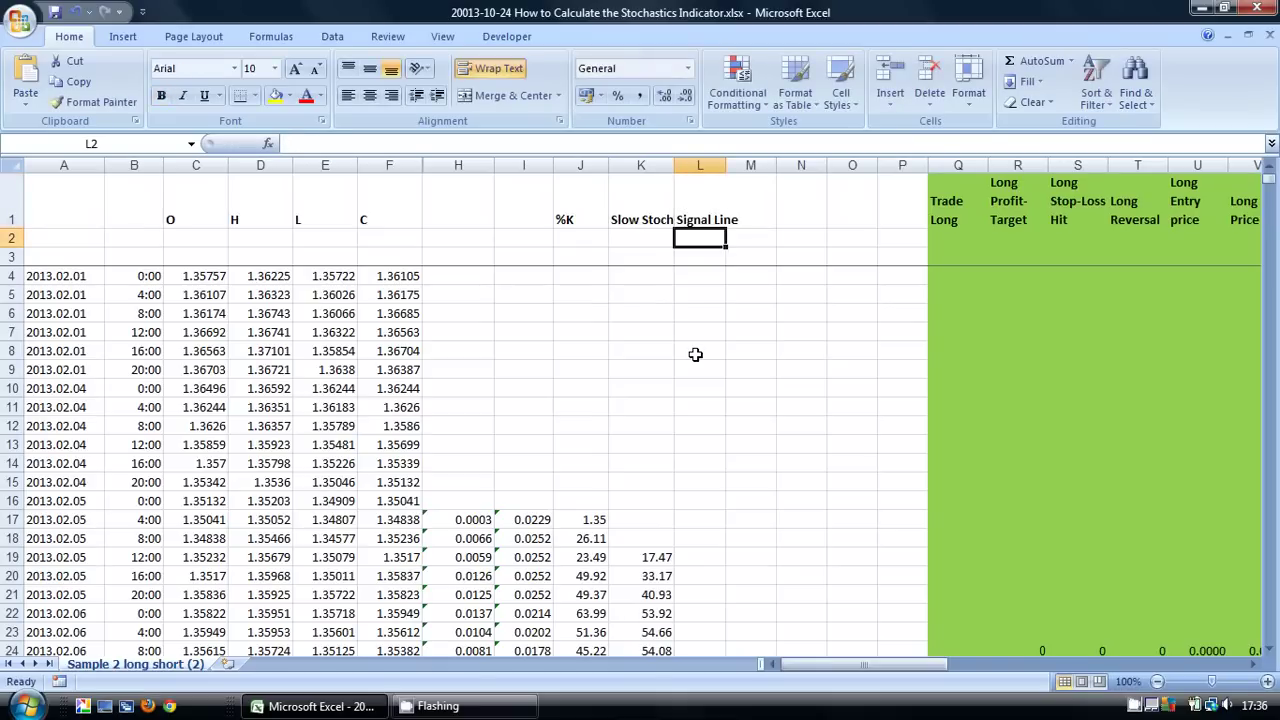
click(12, 195)
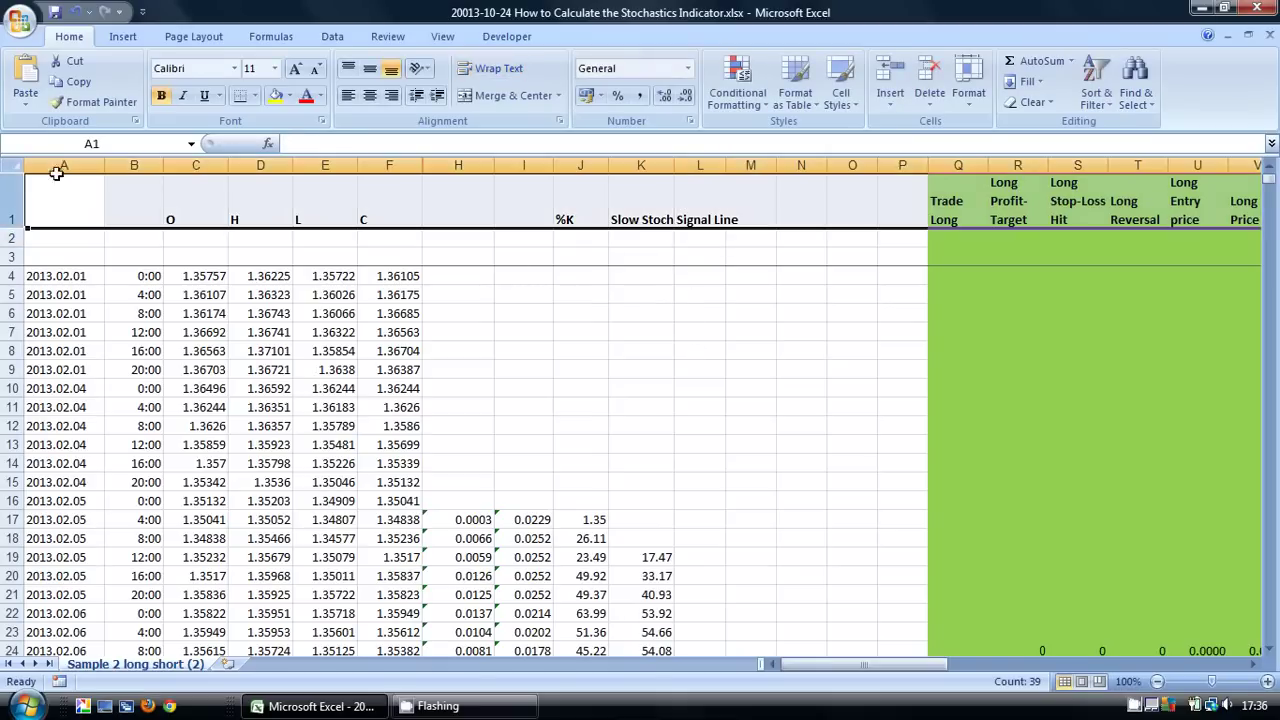
click(492, 68)
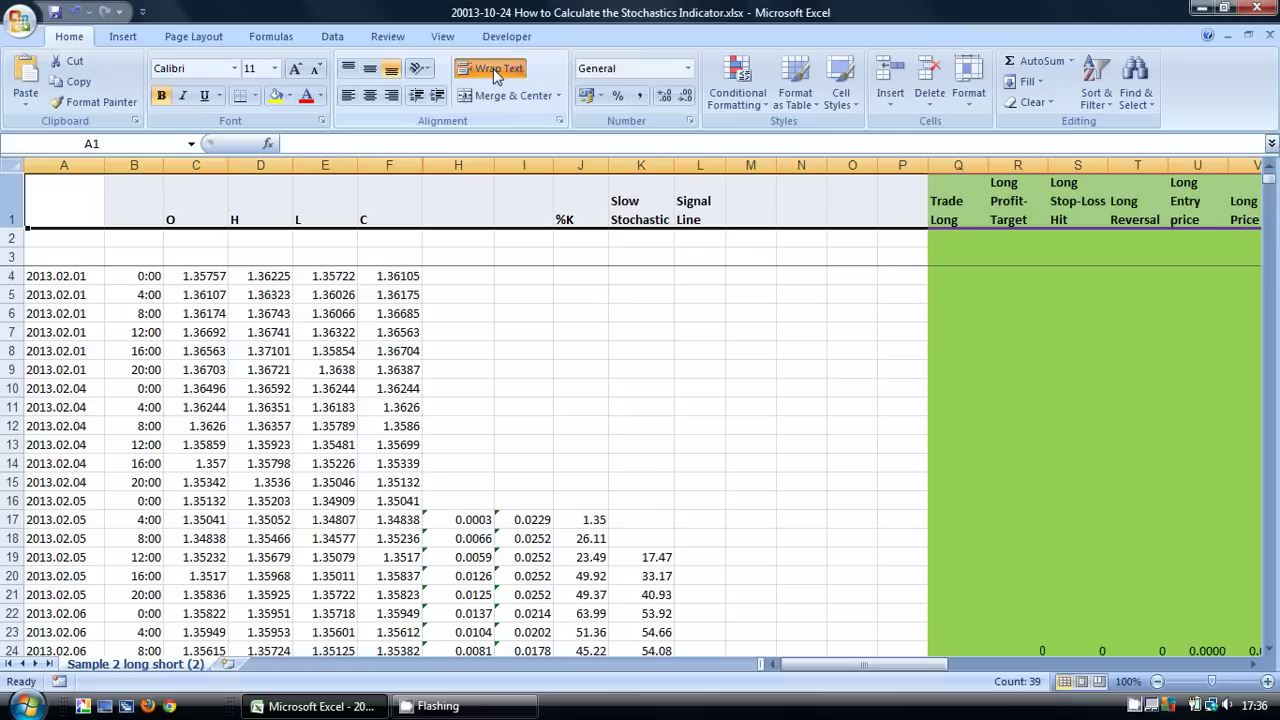
Enter =AVERAGE(K19:K21) in L21 so it shows 30.53
click(704, 557)
scroll(777, 470, down, 1)
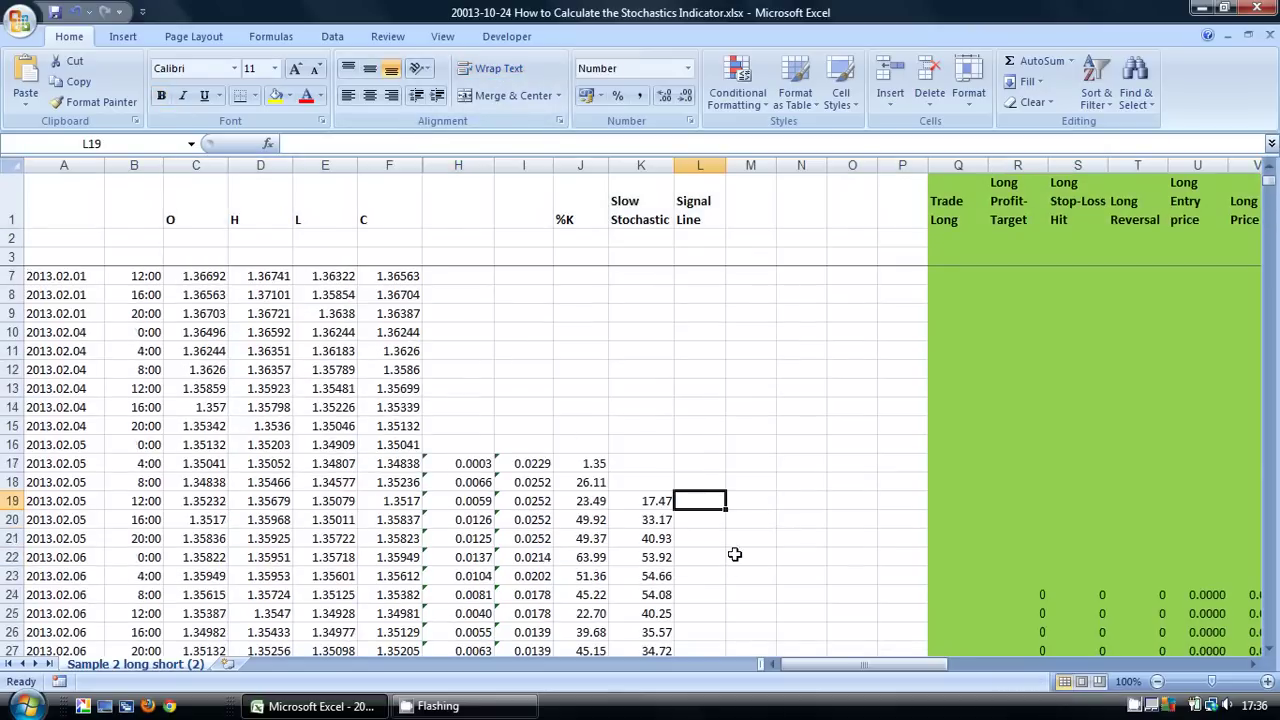
click(700, 537)
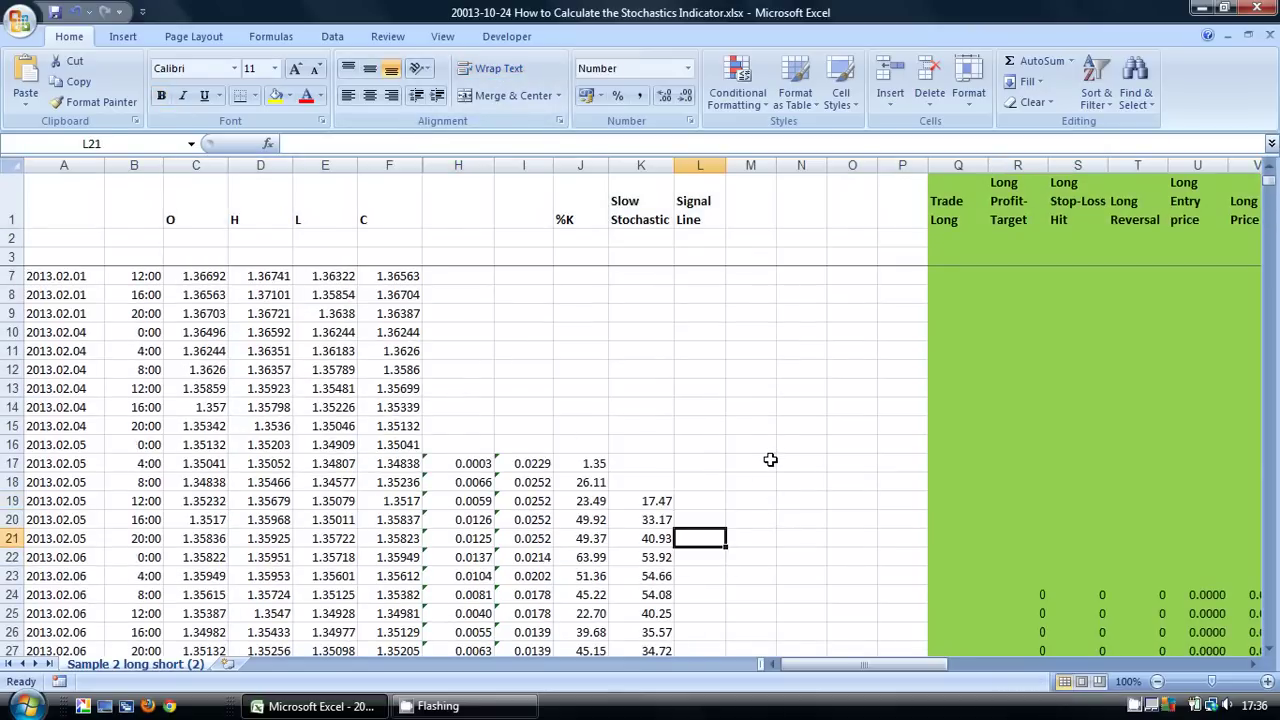
text(=average()
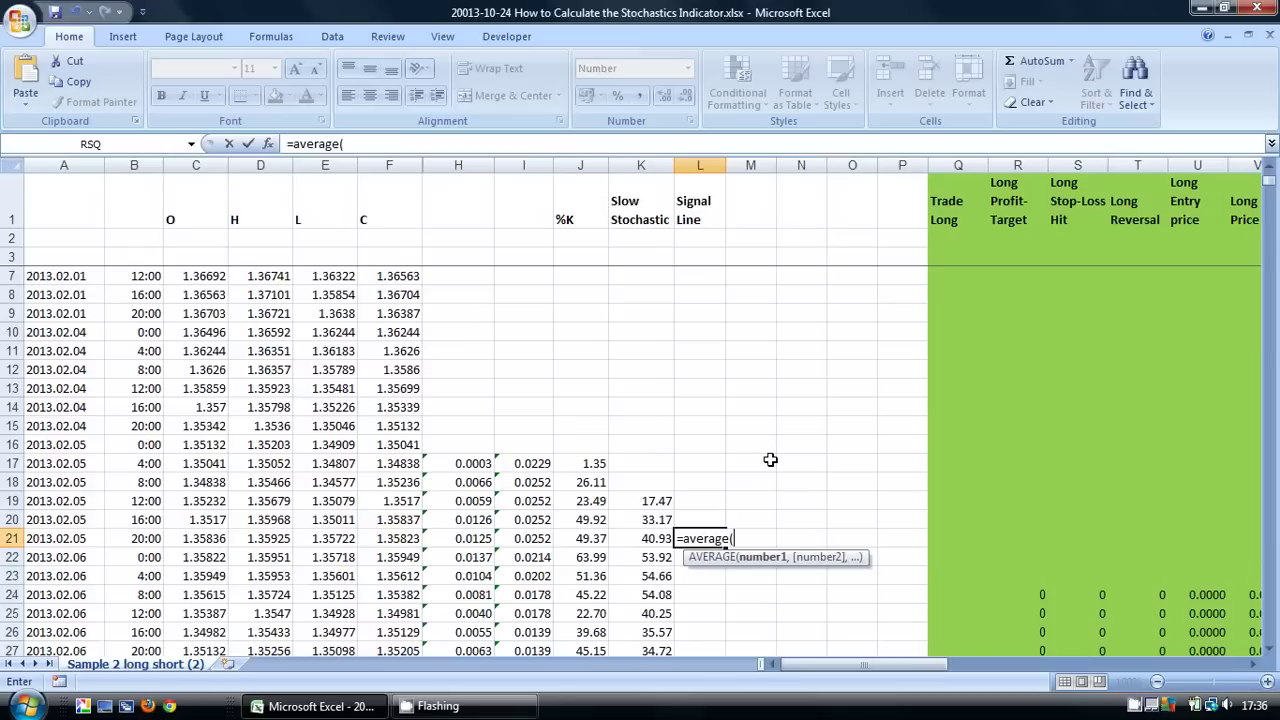
drag(648, 540, 647, 506)
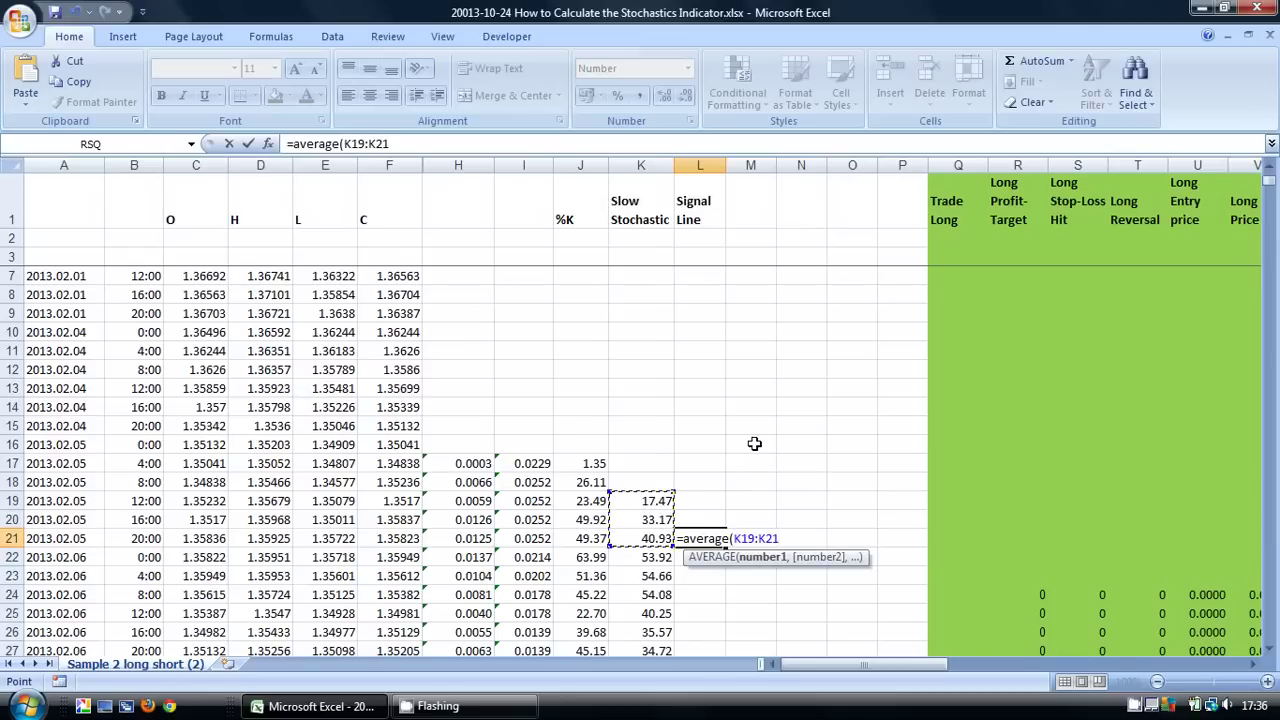
text())
key(Return)
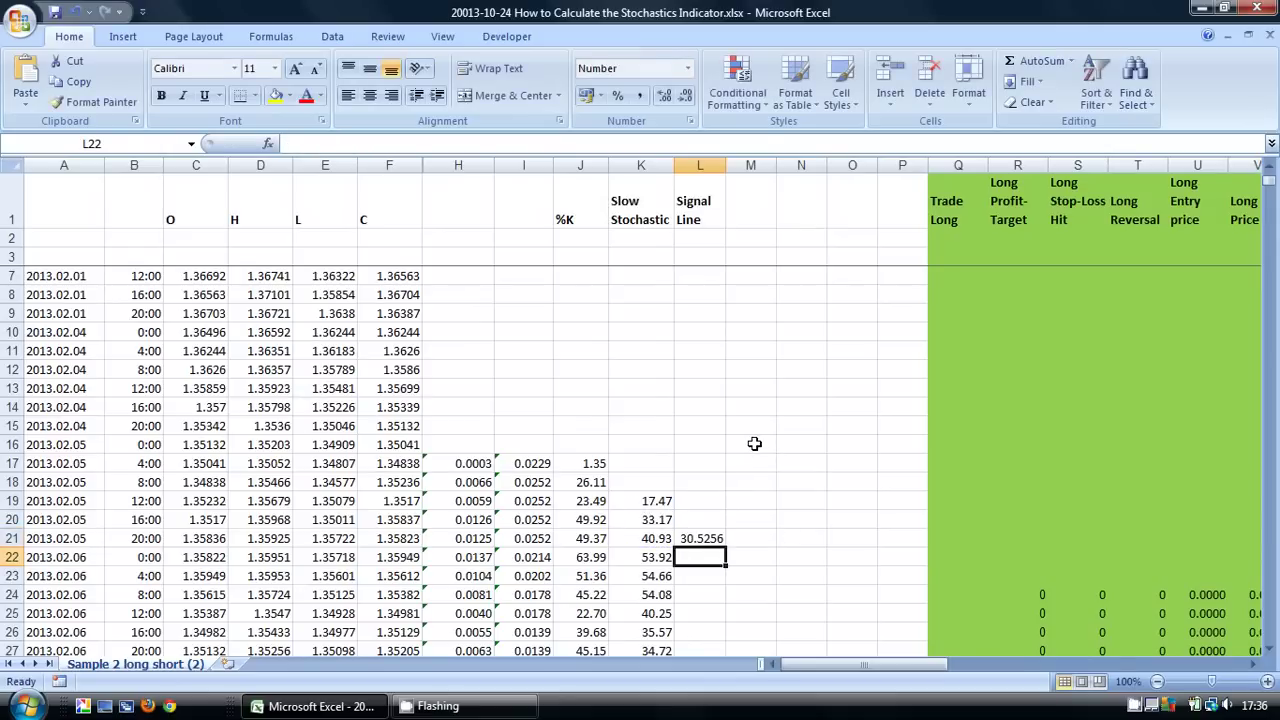
Show fewer decimals in L21 and fill its average formula down column L
click(708, 538)
click(686, 97)
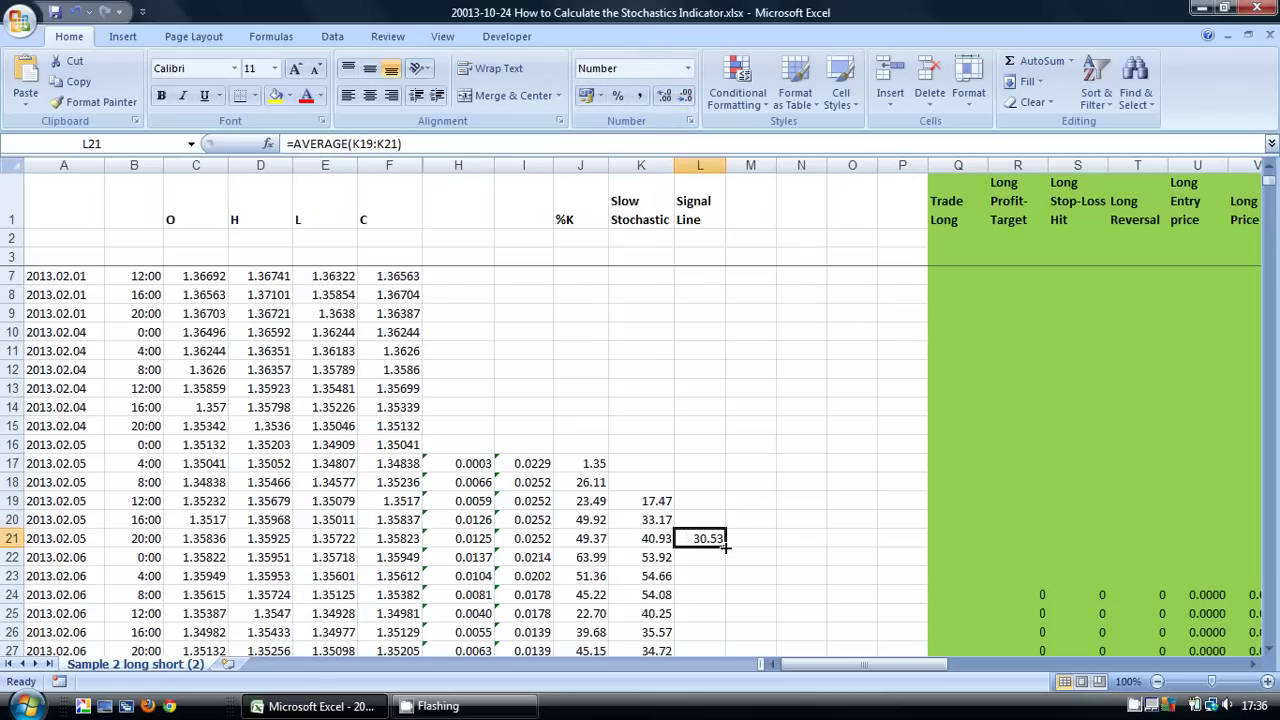
drag(725, 547, 725, 650)
Widen the Signal Line column L slightly
click(771, 420)
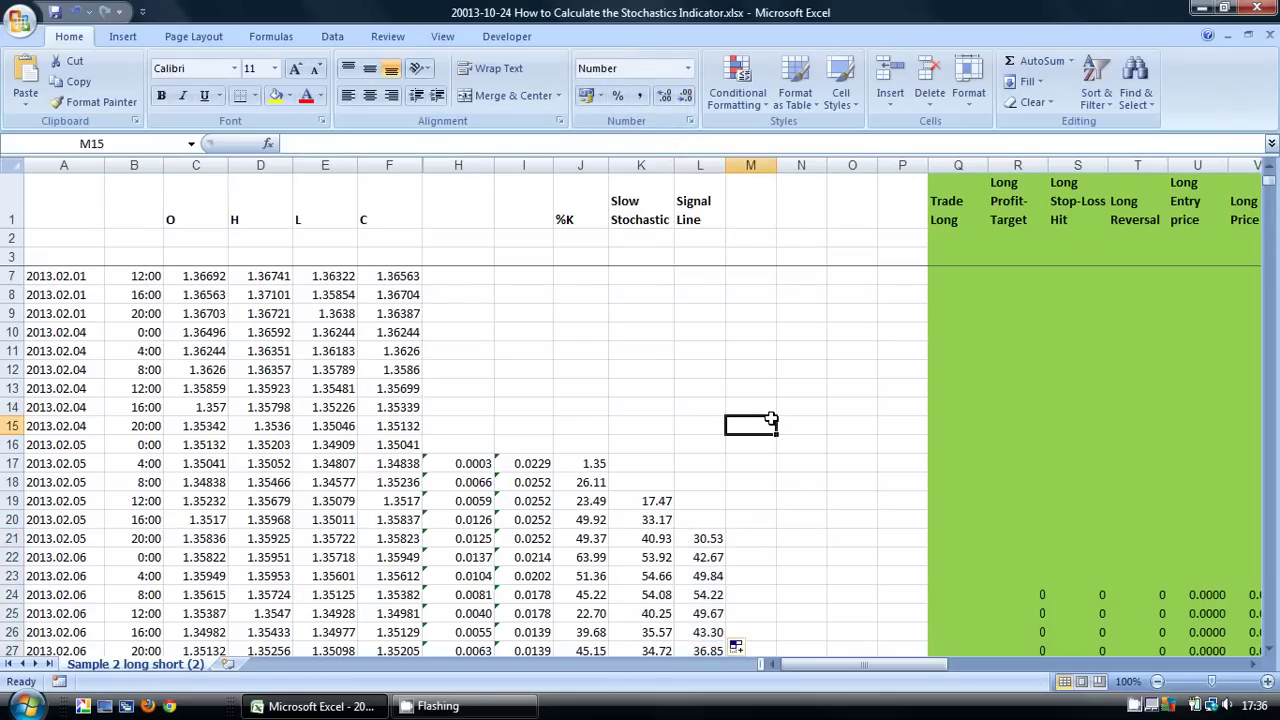
drag(723, 168, 732, 168)
click(812, 534)
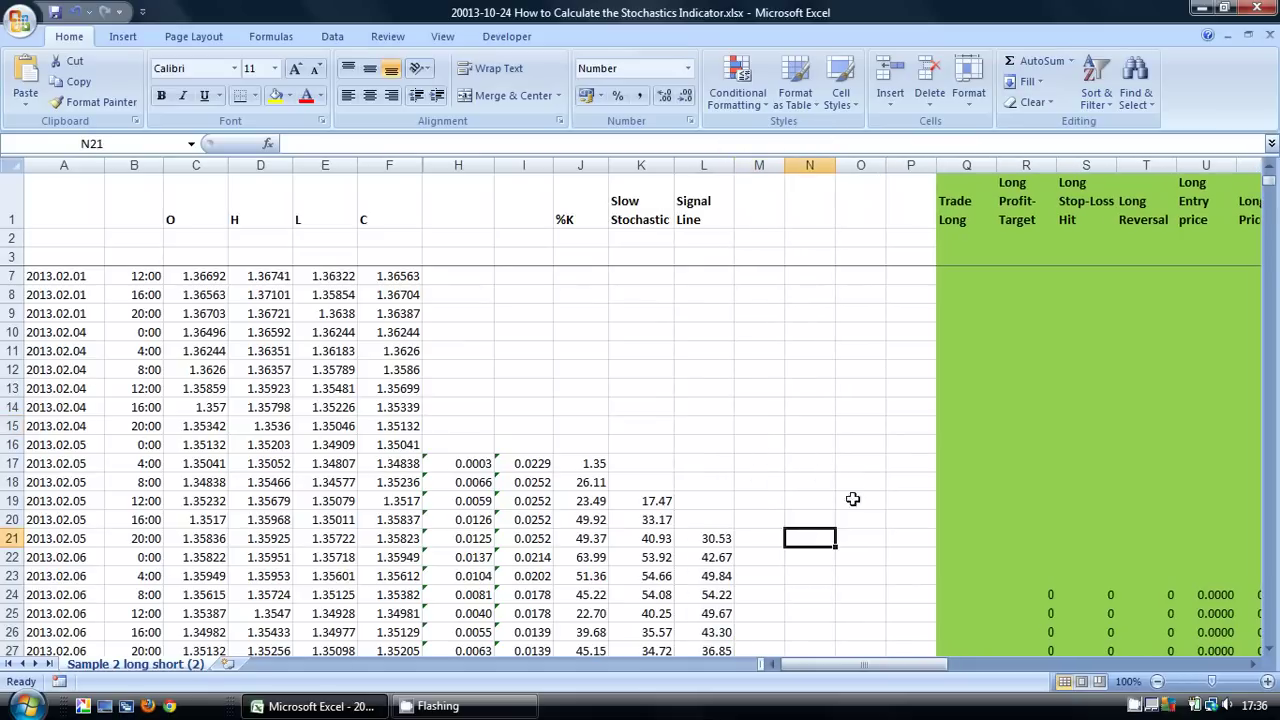